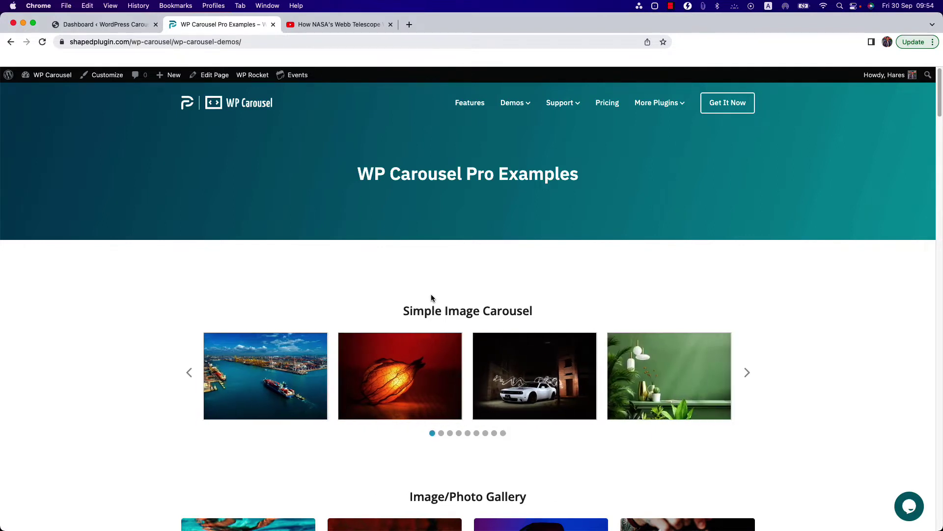
Step: Look through the carousel, gallery and post layout examples on the WP Carousel Pro demo page
scroll(397, 458, "down", 5)
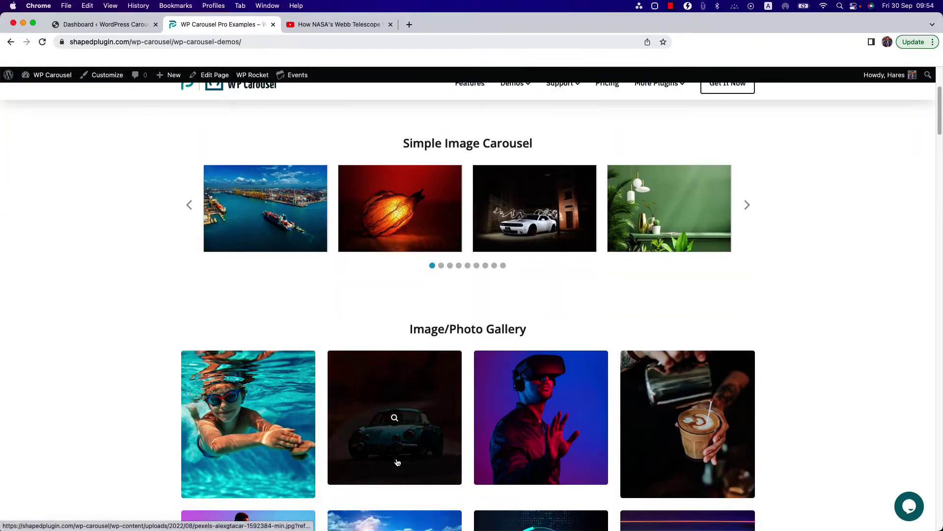
scroll(397, 462, "down", 20)
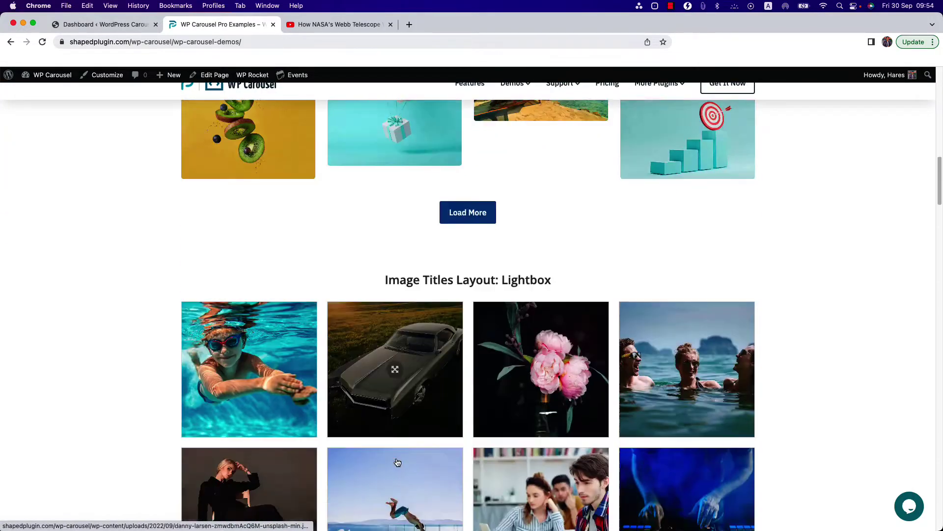
scroll(398, 462, "down", 15)
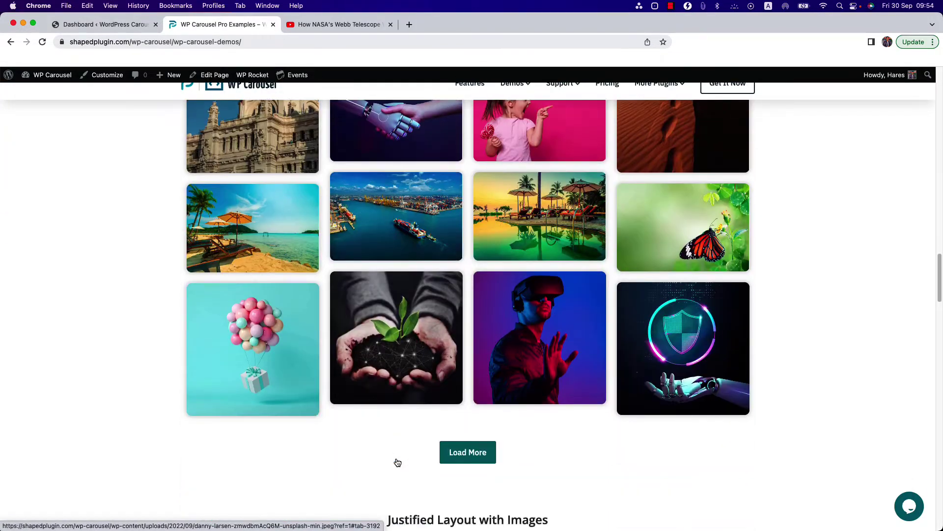
scroll(398, 462, "down", 20)
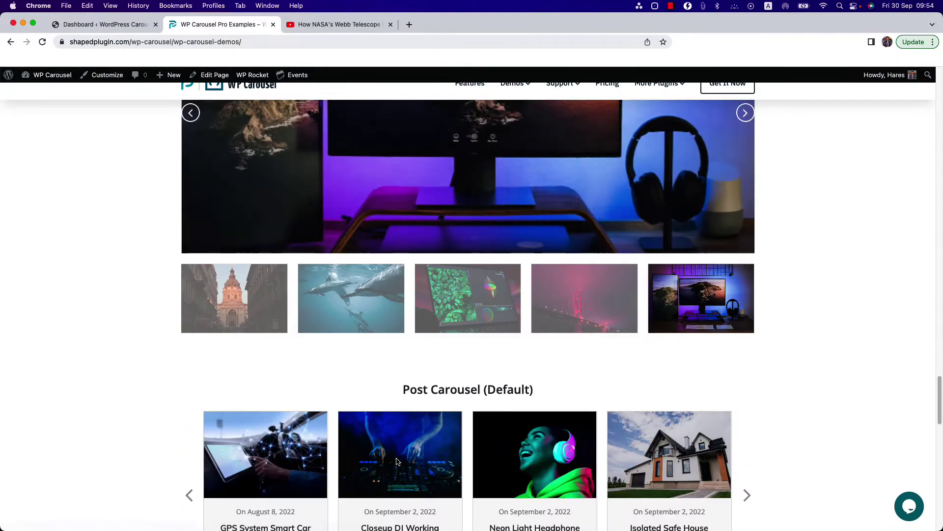
scroll(396, 458, "down", 3)
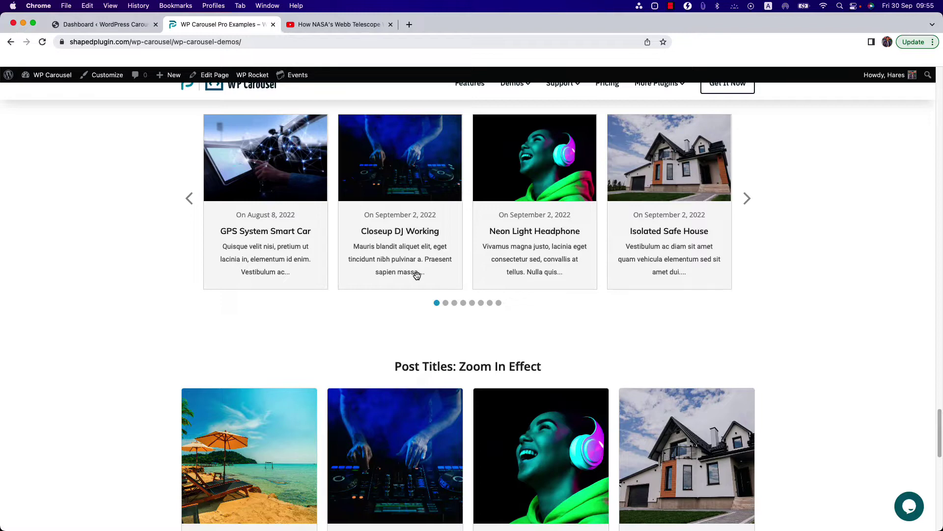
Step: Switch to the WordPress dashboard and start a new WP Carousel Pro carousel titled "Test Carousel"
left_click(99, 23)
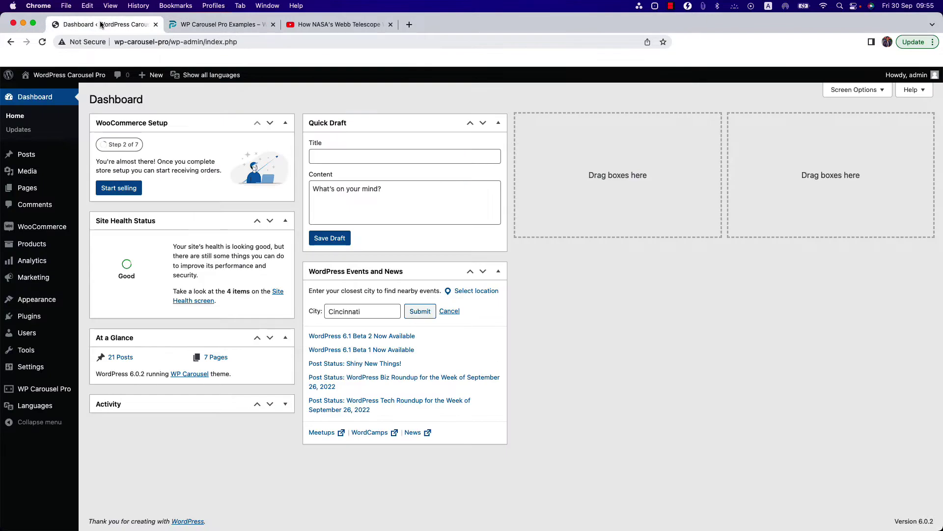
mouse_move(25, 390)
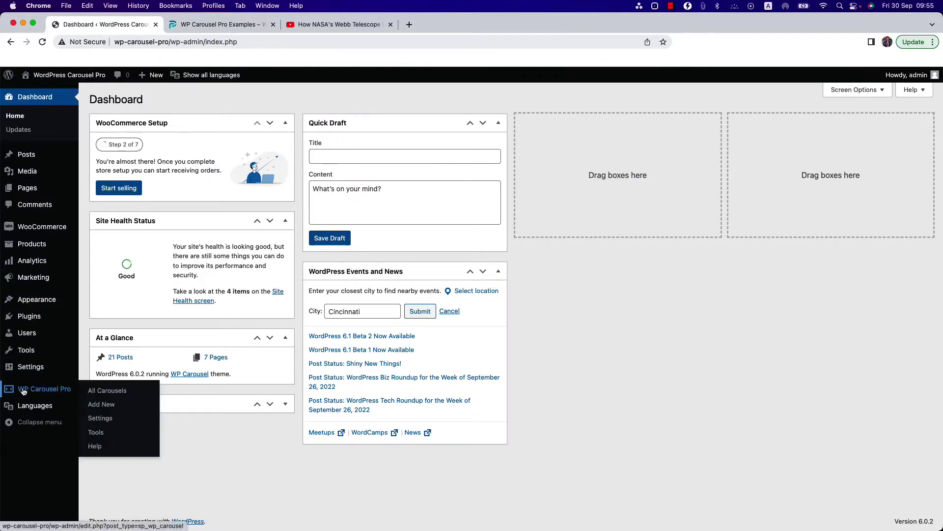
left_click(51, 392)
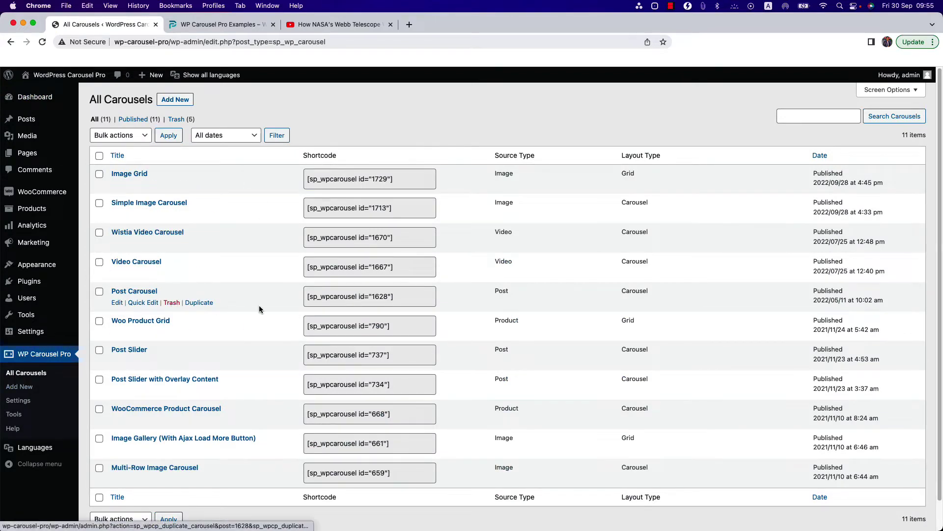
left_click(175, 99)
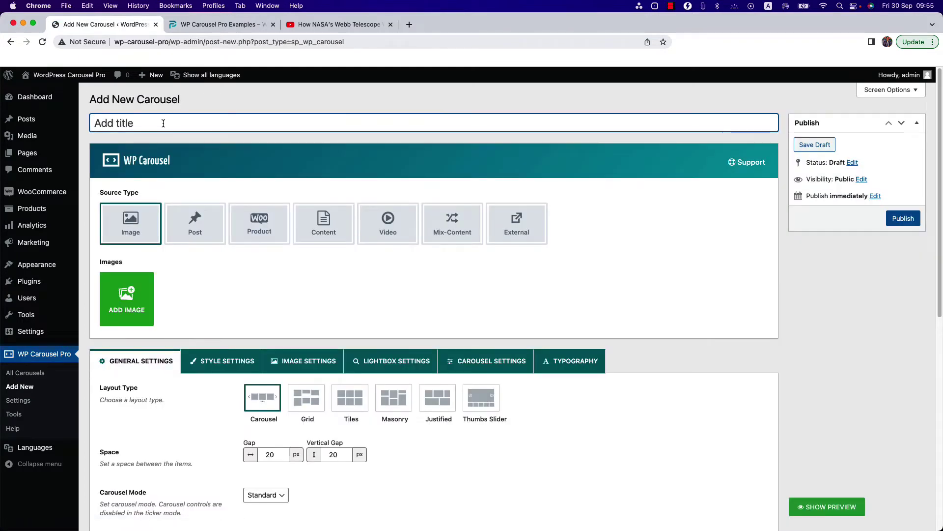
type("Test Carousel")
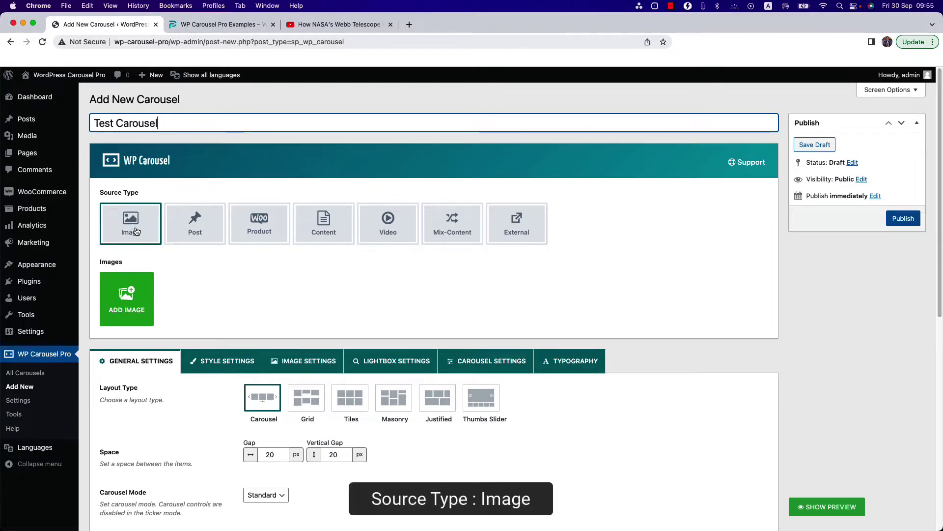
Step: Create an image gallery from the sunglasses, dolphins, handbags, desk computer, surfer and motocross pictures in the media library
left_click(135, 299)
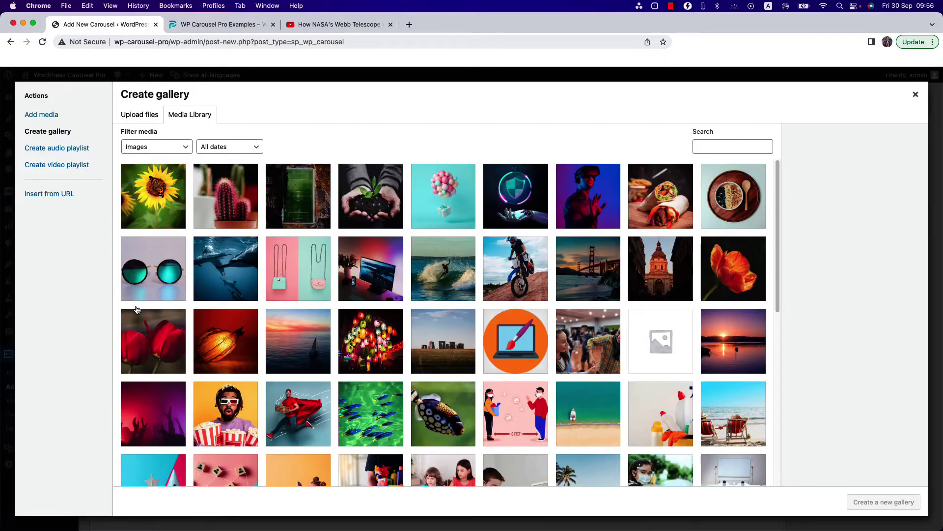
left_click(148, 280)
left_click(225, 275)
left_click(298, 275)
left_click(370, 276)
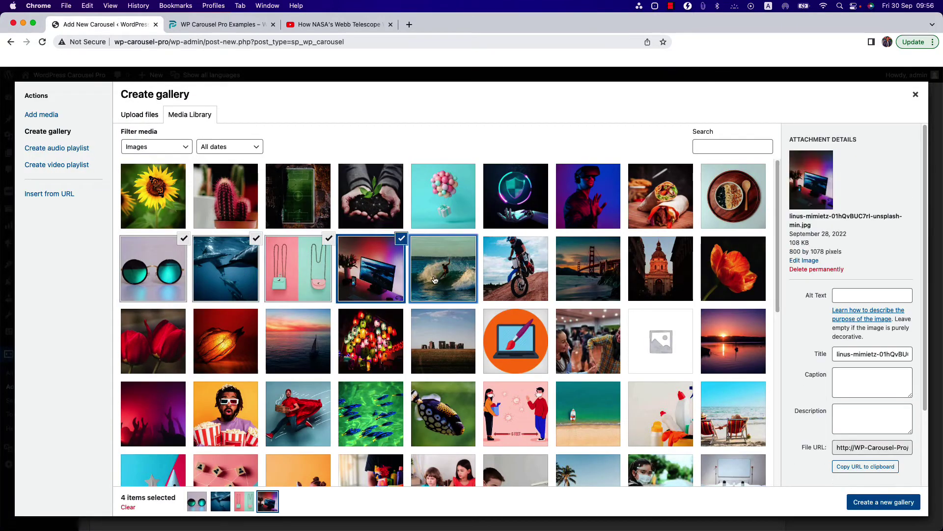
left_click(435, 280)
left_click(514, 275)
left_click(855, 502)
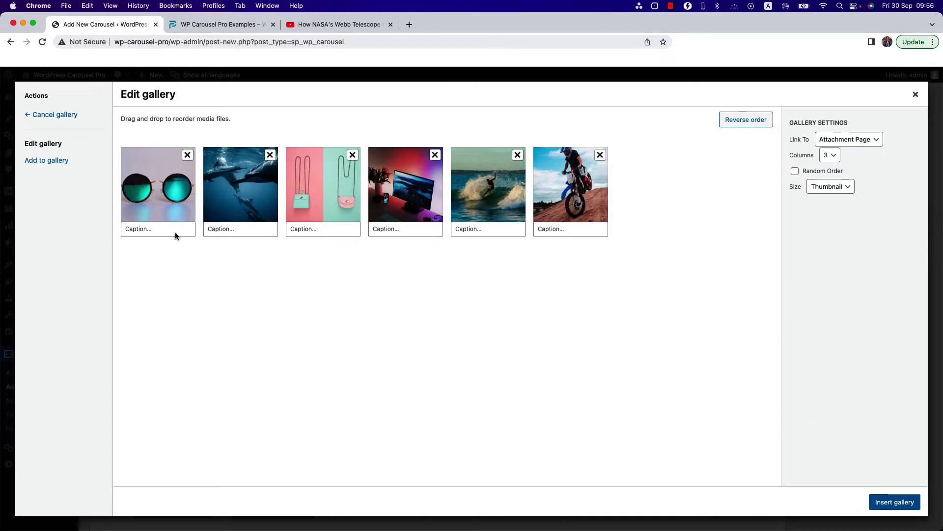
Step: Examine the sunglasses image's attachment fields, including caption, description and image link
left_click(165, 196)
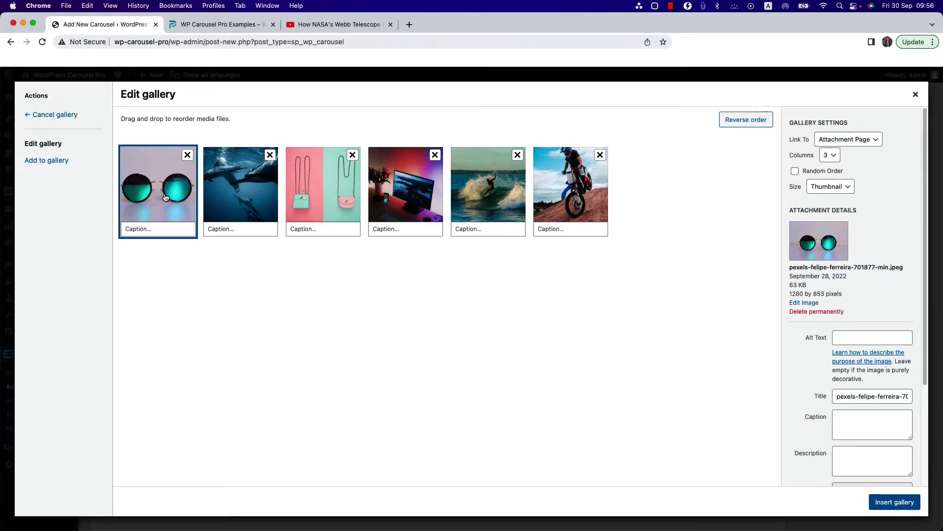
left_click(872, 424)
scroll(872, 422, "down", 3)
left_click(858, 323)
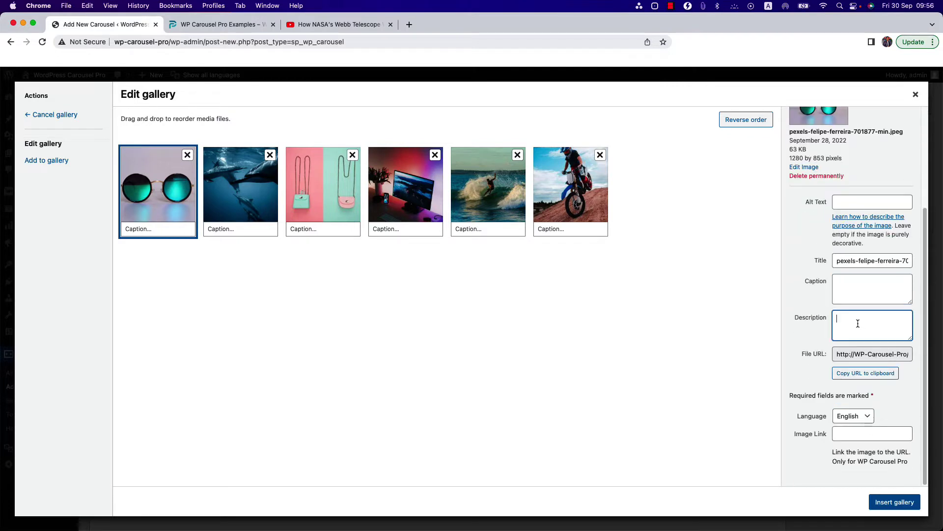
left_click(856, 435)
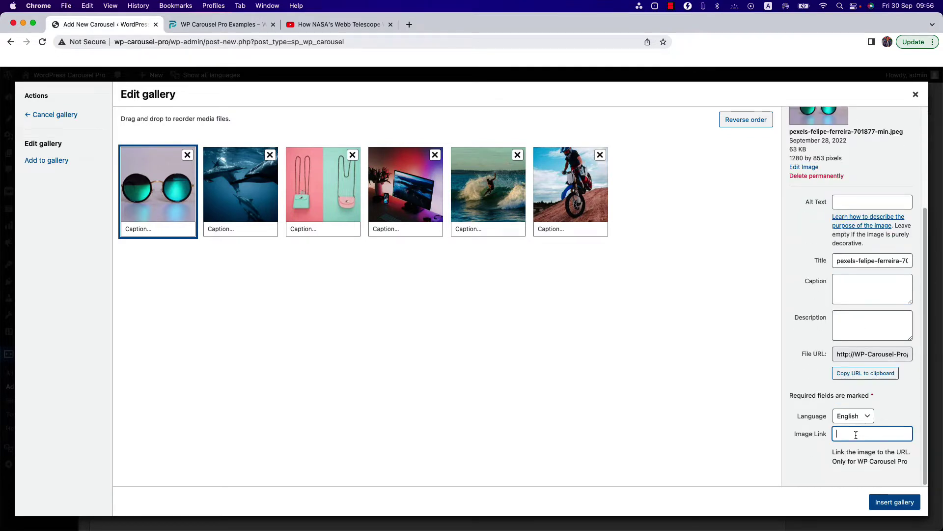
Step: Move the handbags image to the last position and insert the gallery into the carousel
left_click_drag(310, 203, 545, 205)
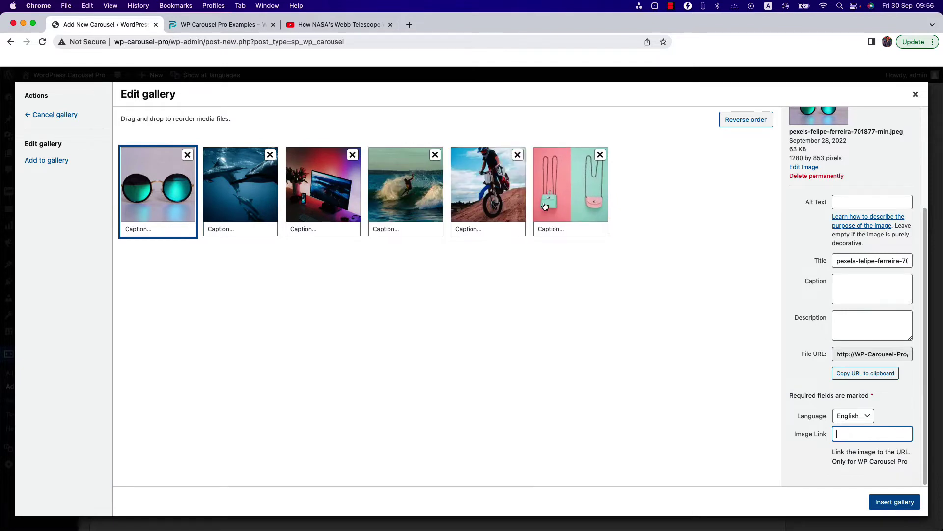
left_click(877, 501)
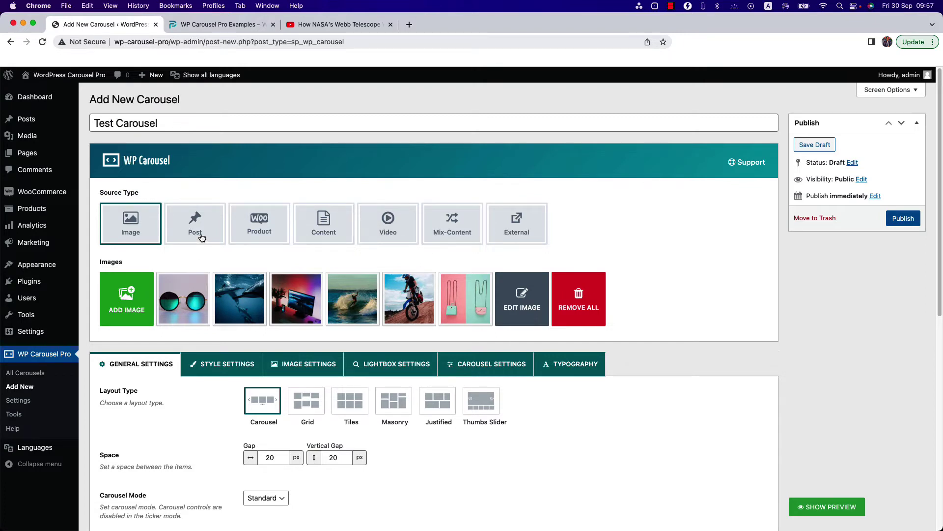
Step: Switch the source type to Post and review the available post types and post filters
left_click(199, 233)
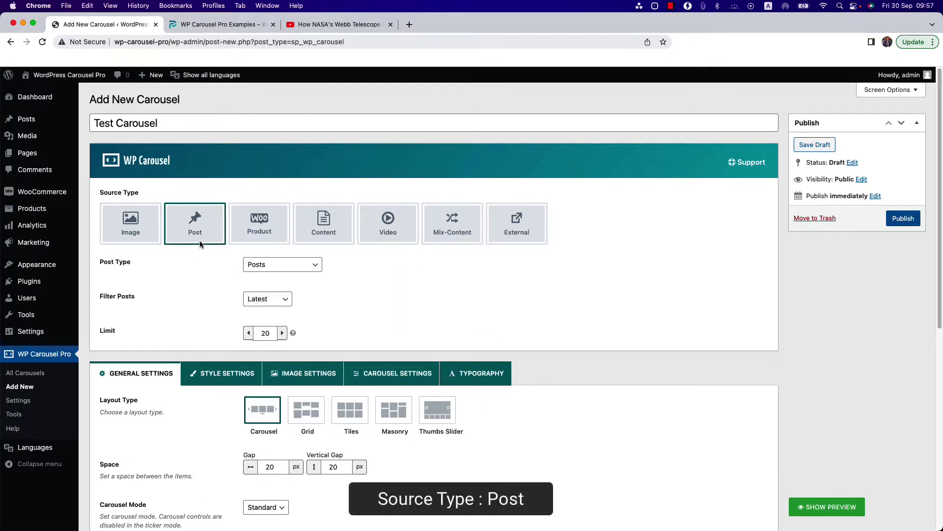
left_click(281, 268)
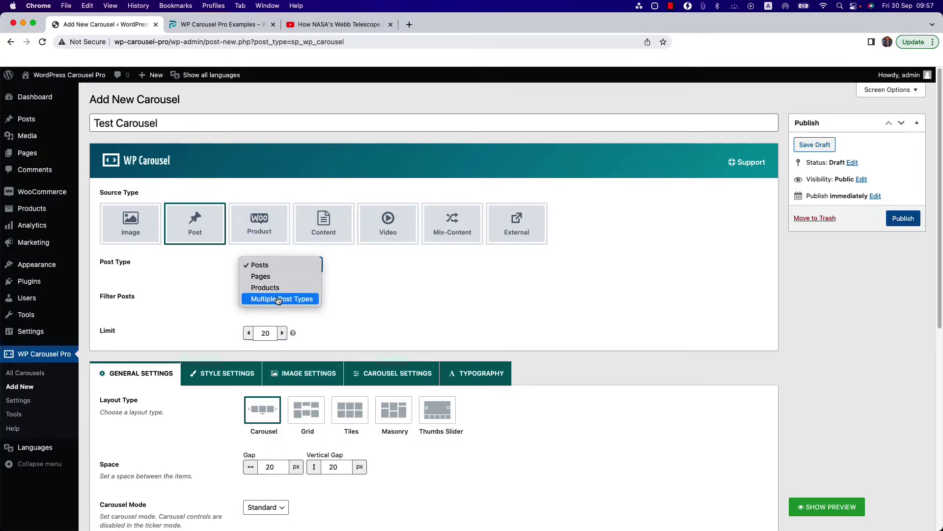
left_click(357, 298)
left_click(267, 299)
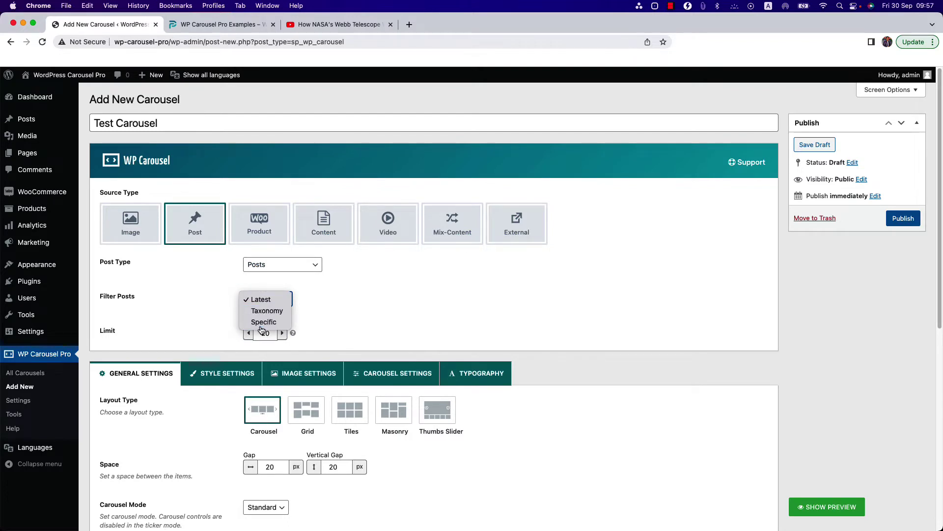
left_click(376, 316)
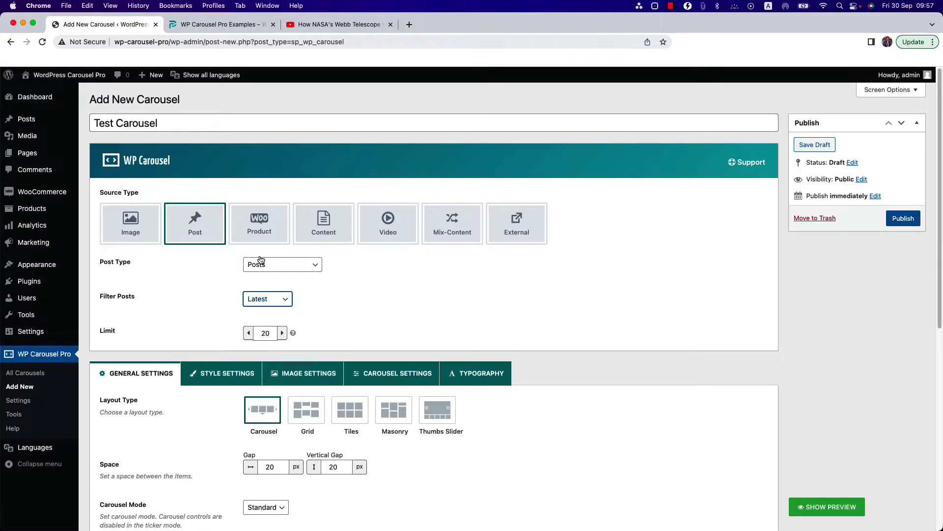
Step: Switch the source type to Product and review the product filter choices and the limit setting
left_click(259, 236)
left_click(266, 264)
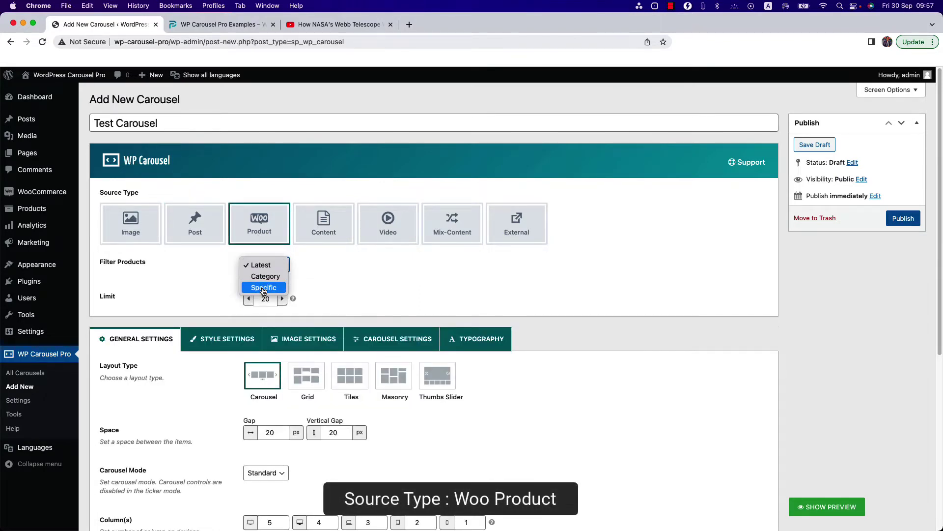
left_click(352, 293)
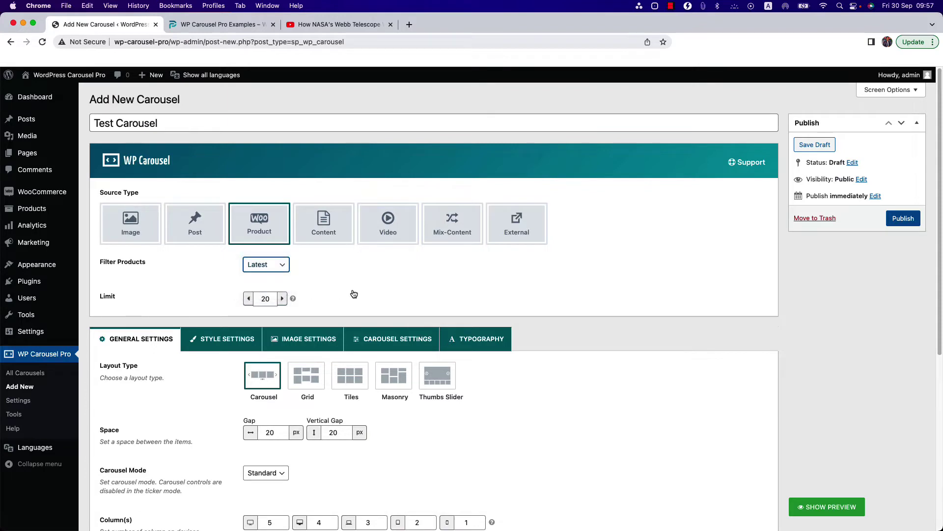
left_click(265, 301)
Step: Set the source type to Content and check the first slide's text editor and background image choices without selecting an image
left_click(320, 229)
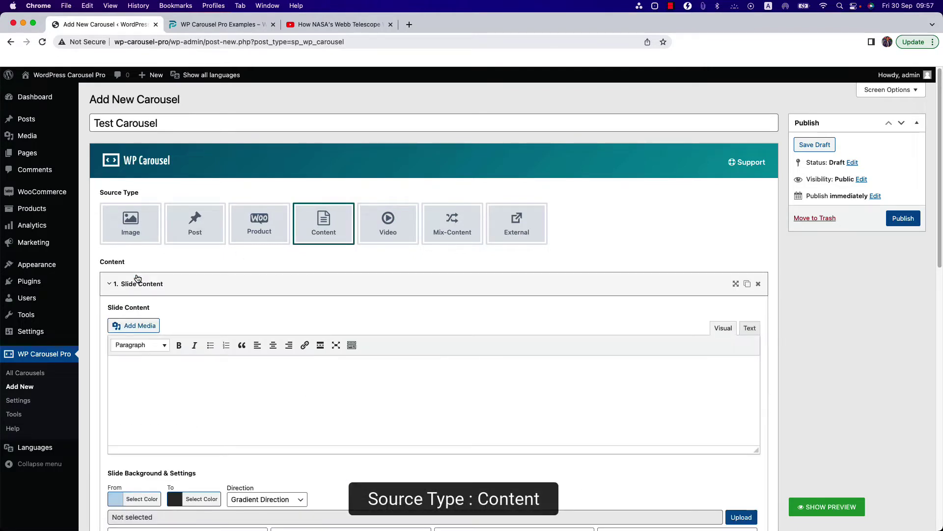
scroll(137, 278, "down", 1)
left_click(150, 345)
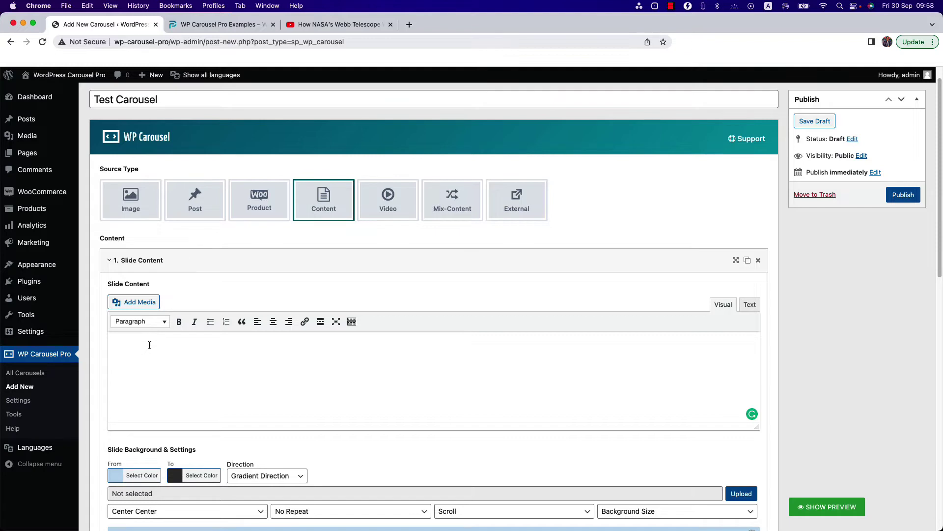
scroll(149, 345, "down", 5)
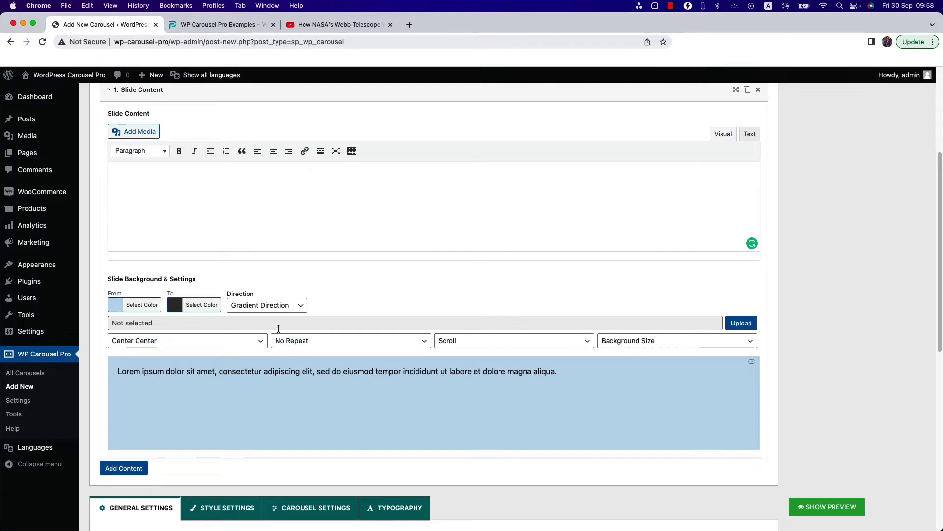
left_click(741, 324)
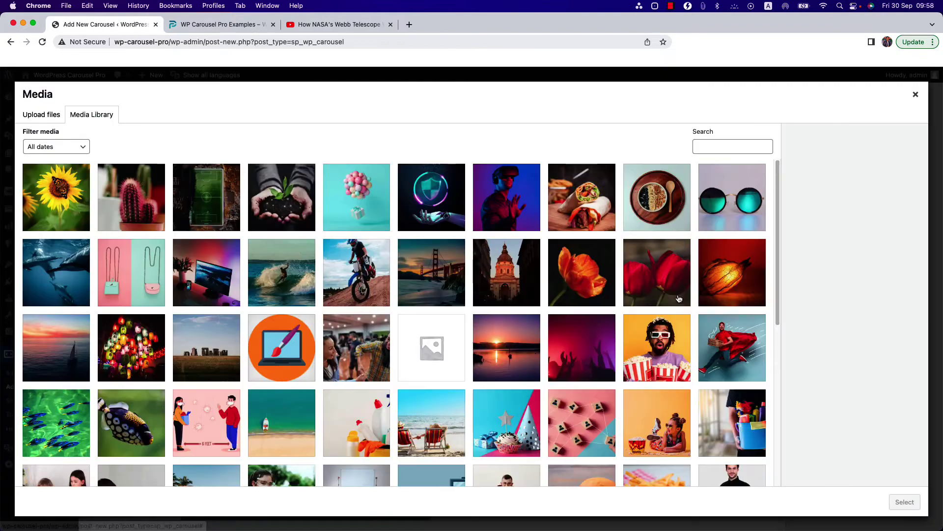
left_click(916, 94)
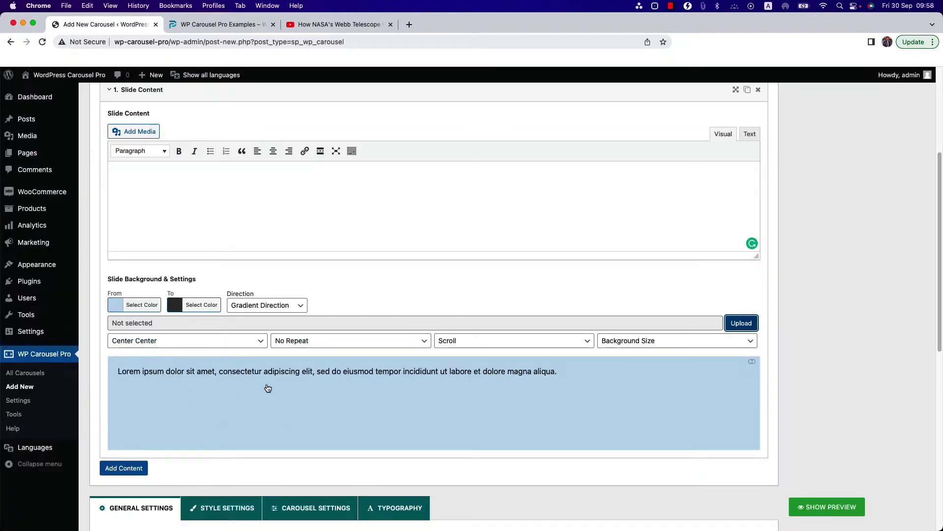
Step: Change the slide background's From colour to a light yellow-green and check it in the slide preview
left_click(149, 306)
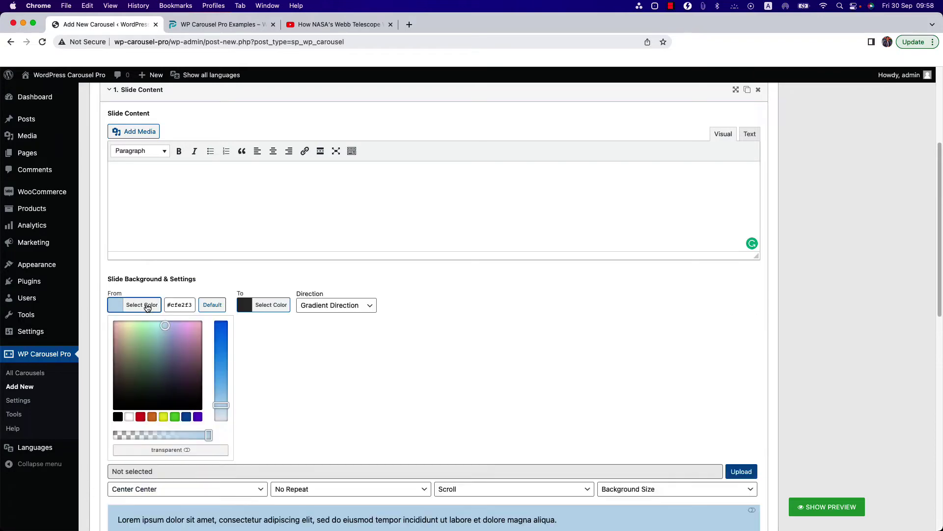
left_click(130, 328)
left_click(401, 335)
scroll(459, 362, "down", 5)
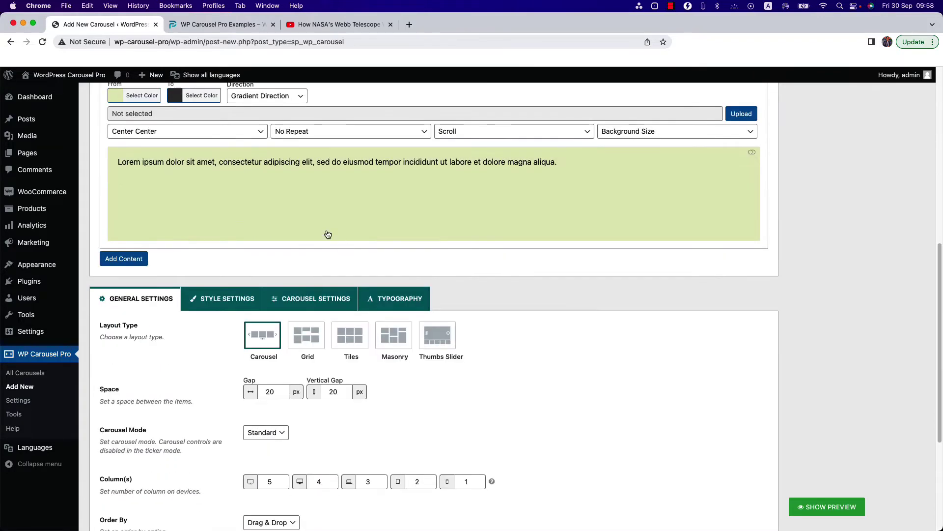
scroll(322, 223, "up", 1)
scroll(379, 213, "up", 7)
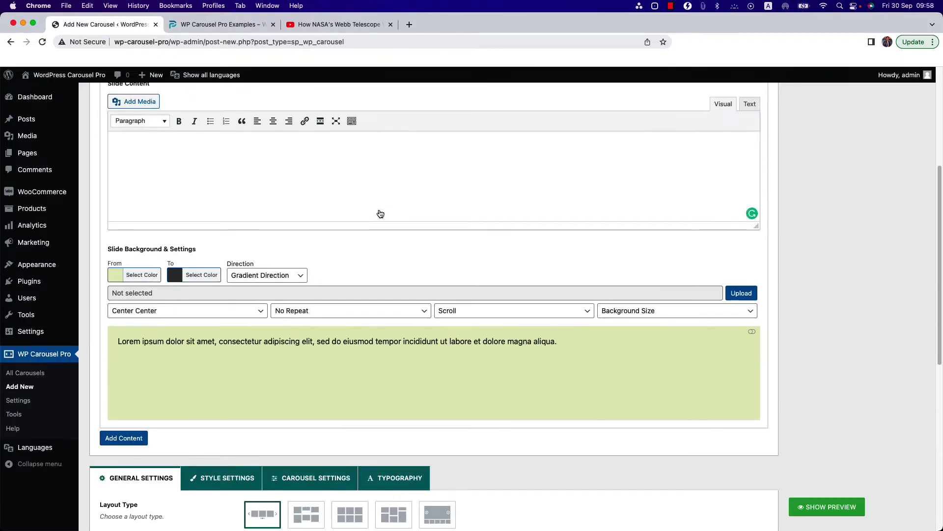
Step: Collapse the first content slide and duplicate it, keeping both slides when asked about deleting the first
left_click(689, 230)
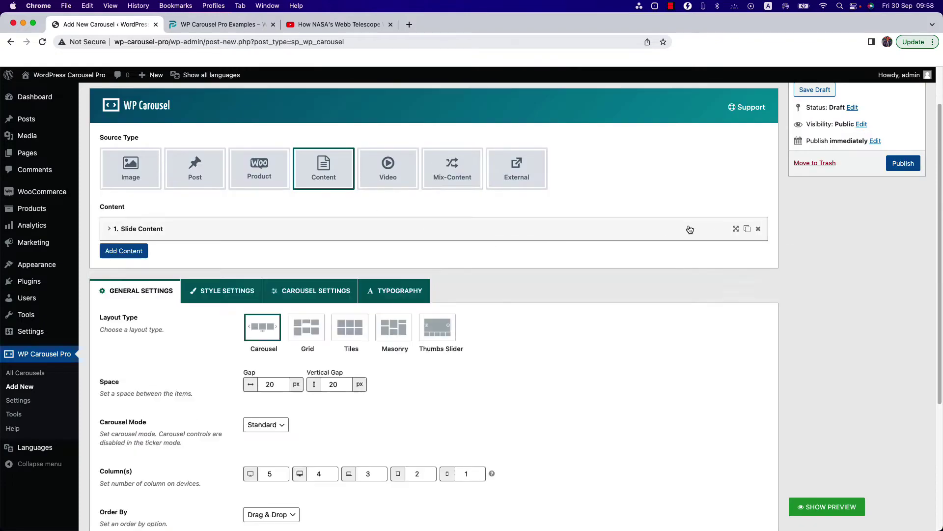
left_click(746, 230)
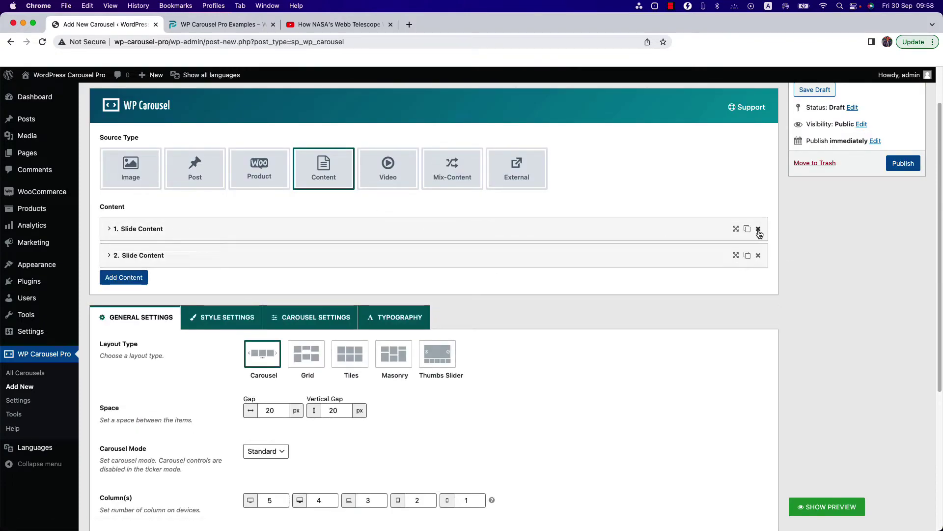
left_click(759, 230)
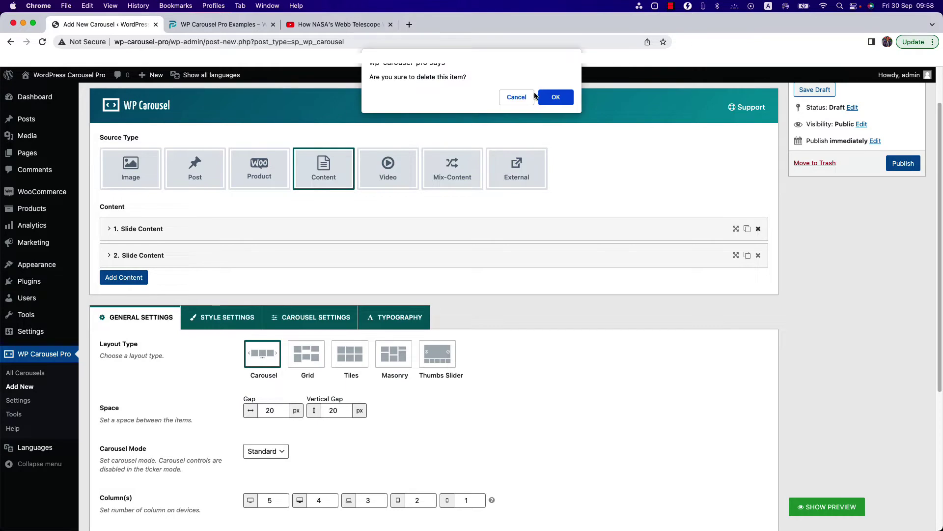
left_click(517, 98)
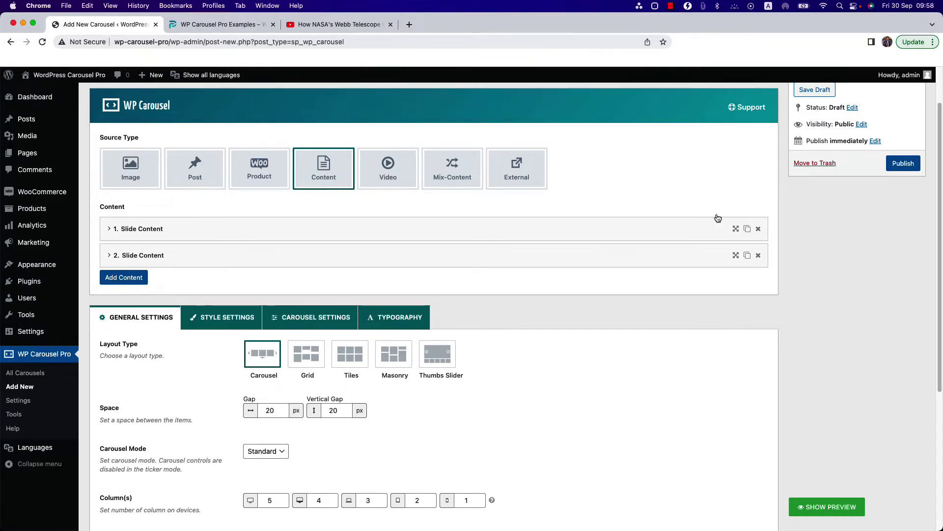
Step: Set the source type to Video and add a first video item with YouTube as its source
left_click(396, 183)
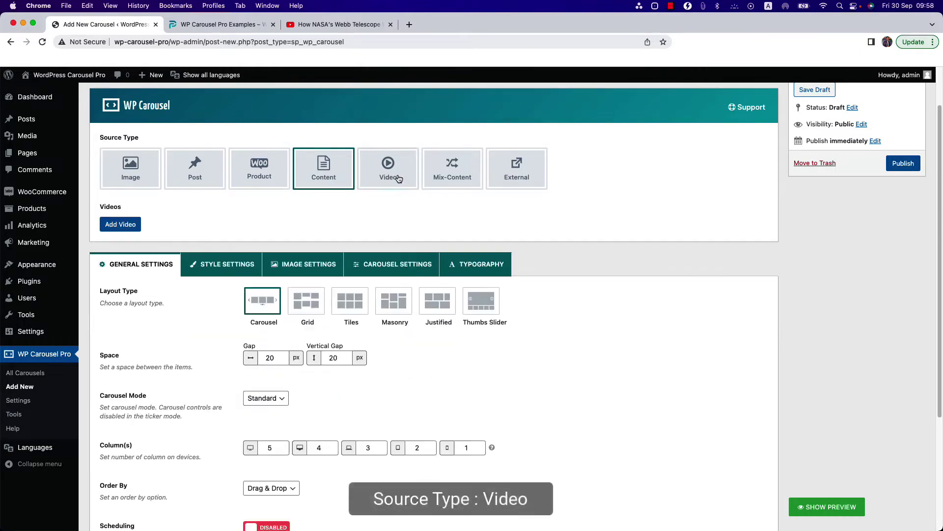
left_click(132, 223)
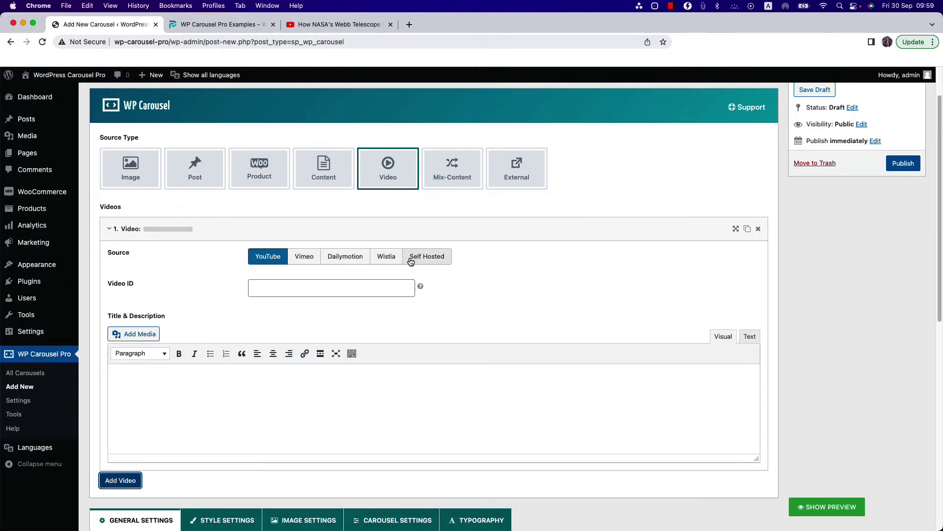
left_click(295, 291)
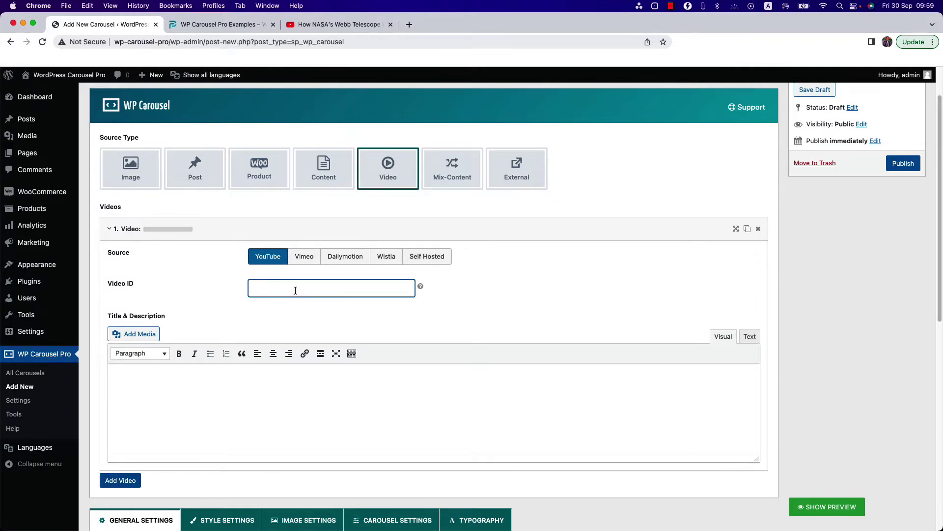
Step: Copy the video ID shPwW11MEHg from the YouTube page's address and paste it as the first video's ID
key("super+3")
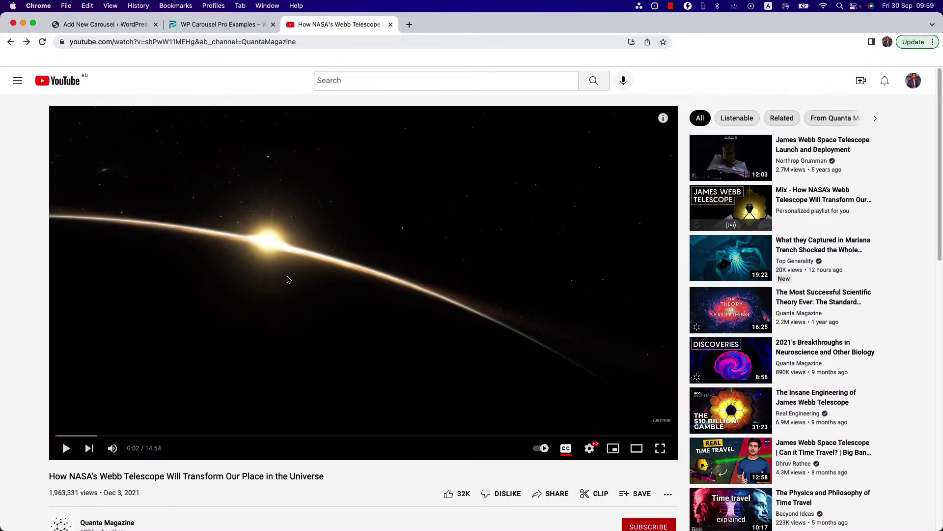
double_click(174, 42)
key("super+c")
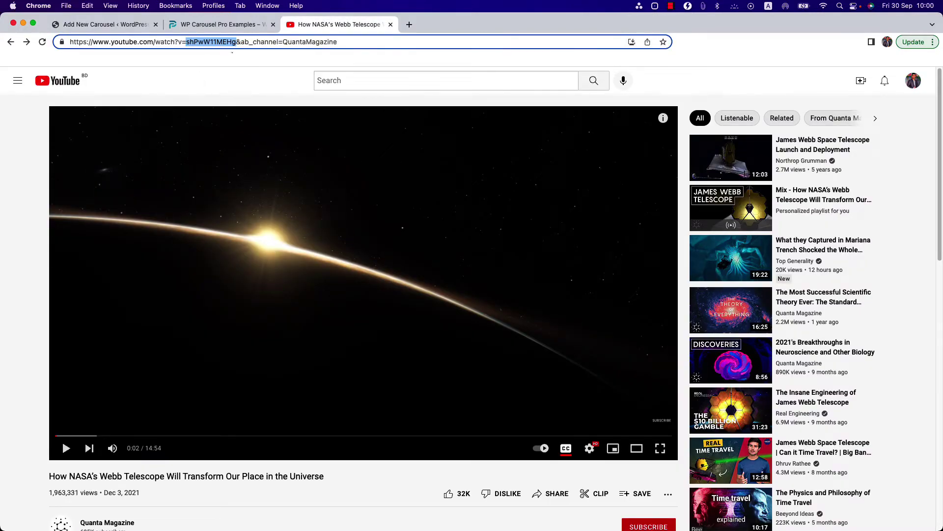
left_click(99, 25)
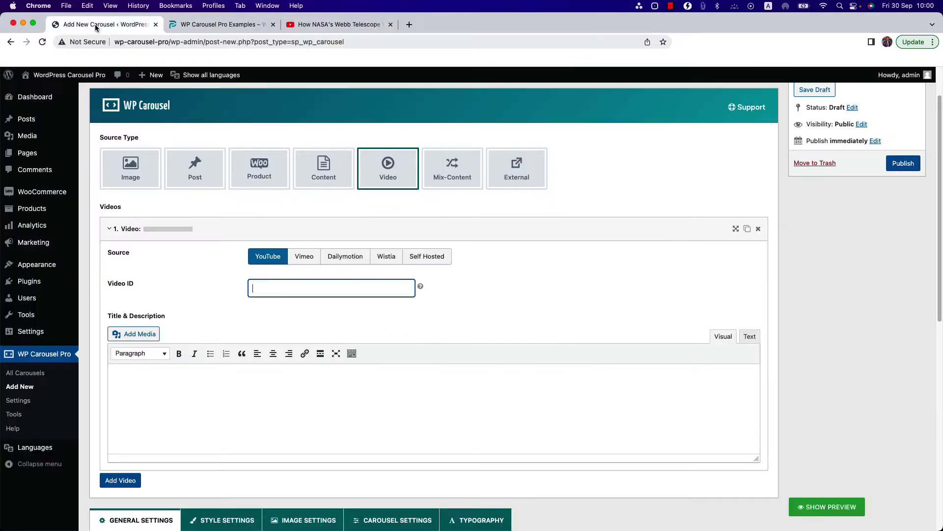
left_click(279, 293)
key("super+v")
left_click(264, 408)
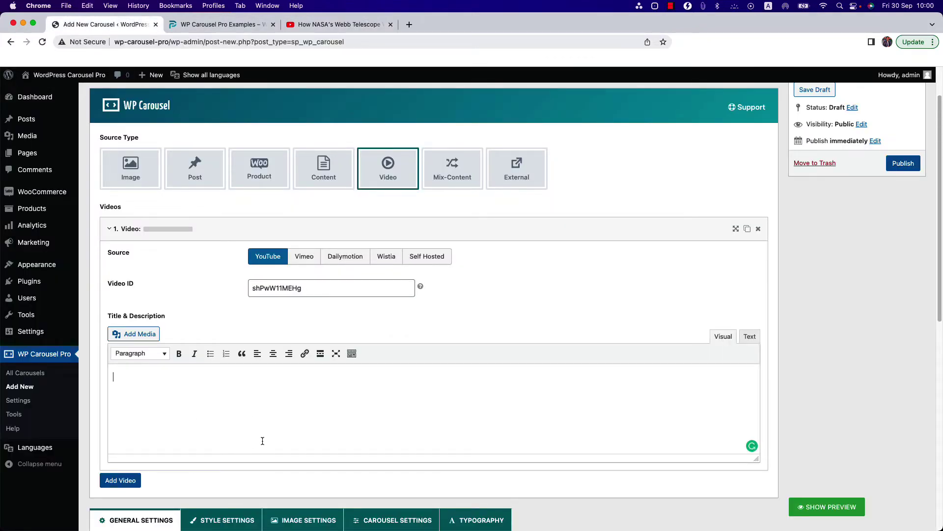
Step: Set the source type to Mix-Content and add a first content item to see its content types
left_click(450, 177)
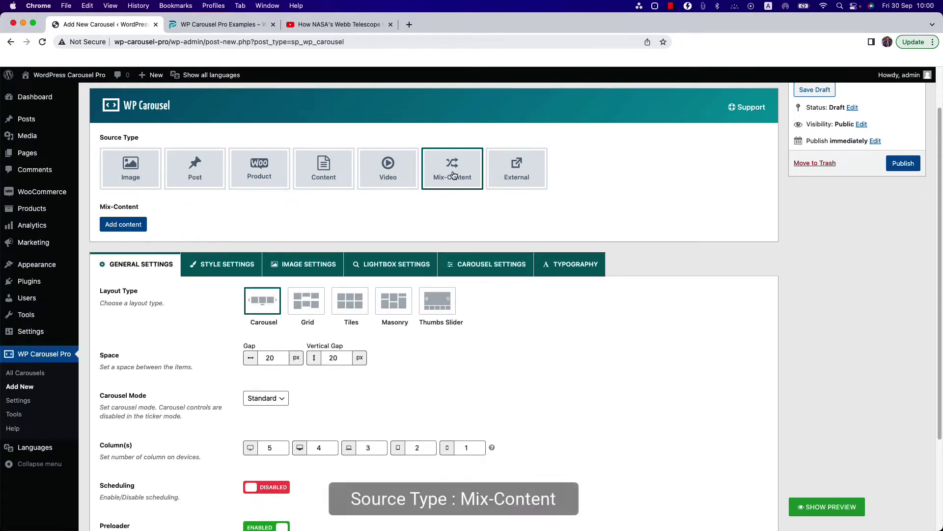
left_click(127, 225)
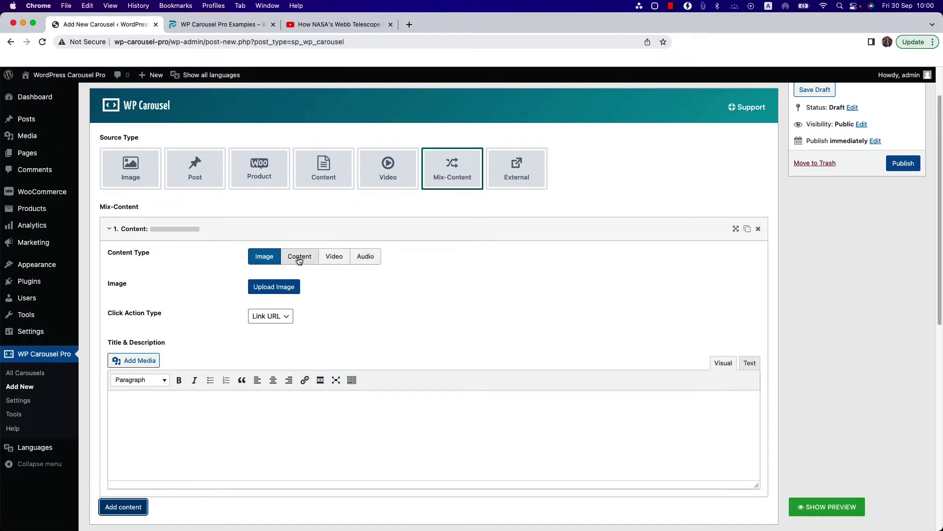
Step: Switch the source type to External and review the feeds URL and limit settings
scroll(299, 261, "up", 2)
left_click(532, 231)
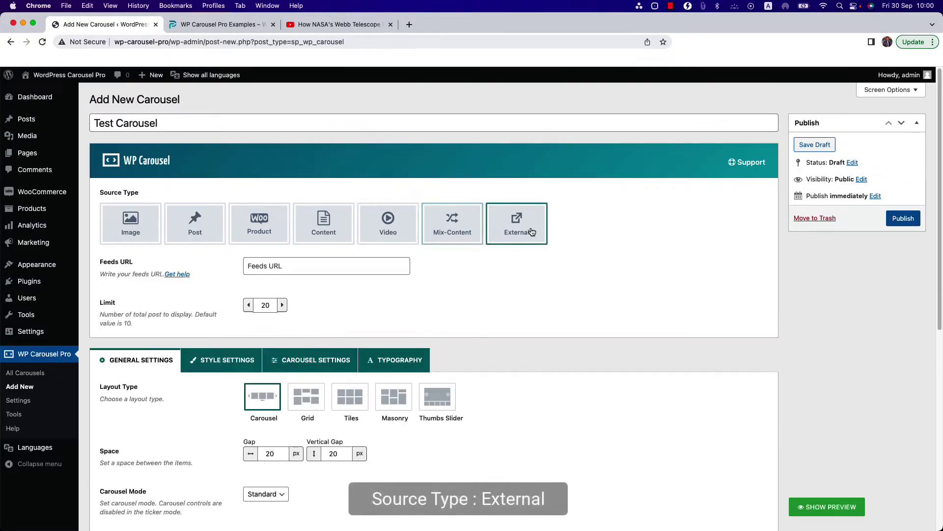
scroll(444, 331, "down", 2)
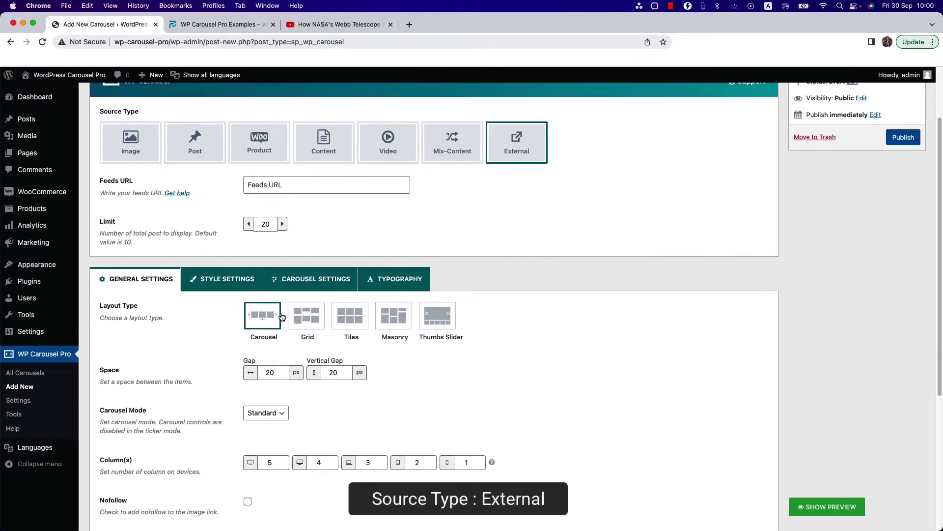
left_click(282, 190)
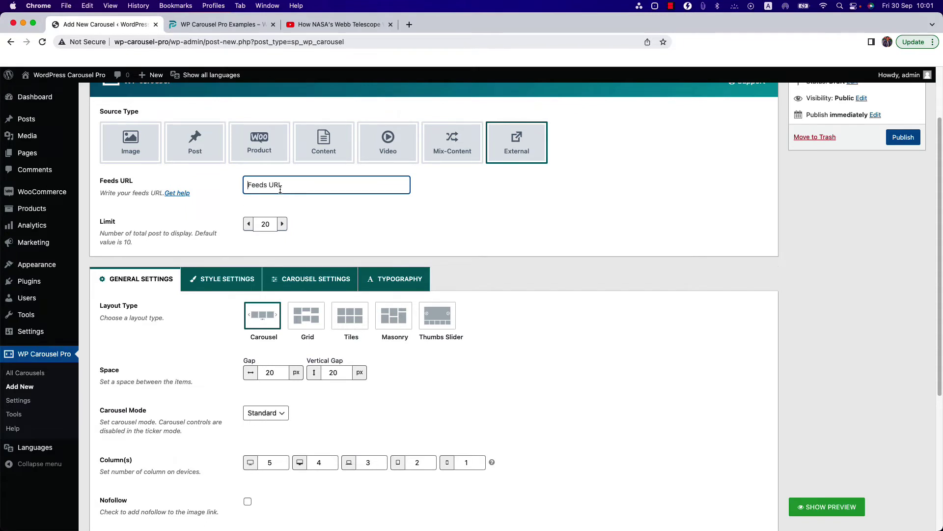
Step: Set the source type back to Image and check the carousel mode choices, keeping Standard
left_click(140, 154)
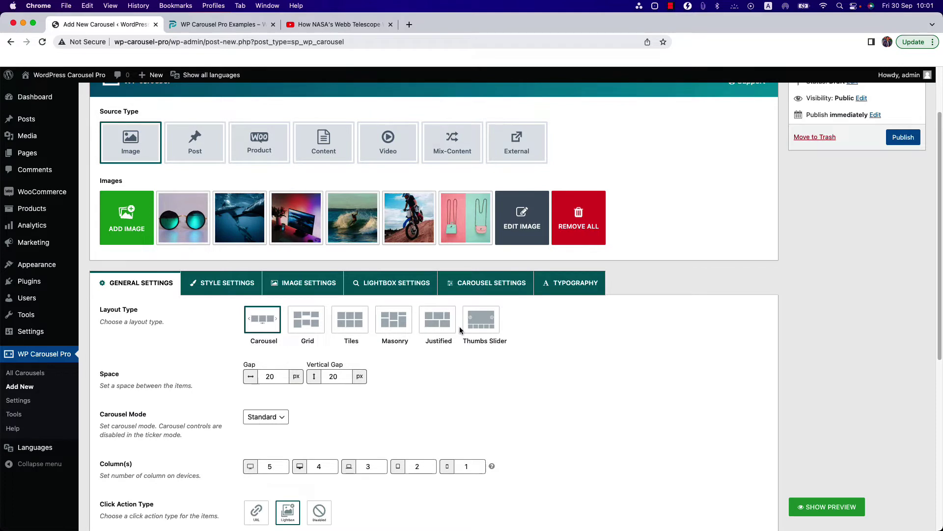
scroll(489, 326, "down", 1)
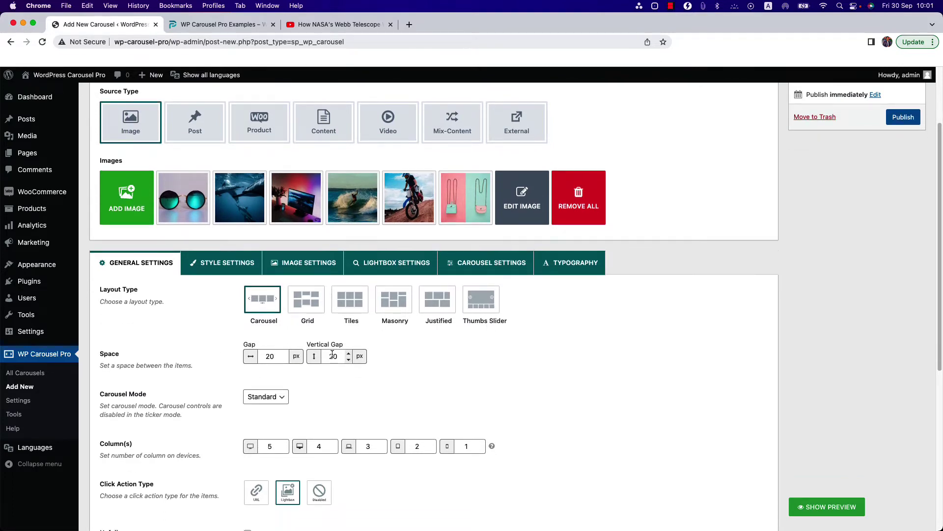
left_click(269, 397)
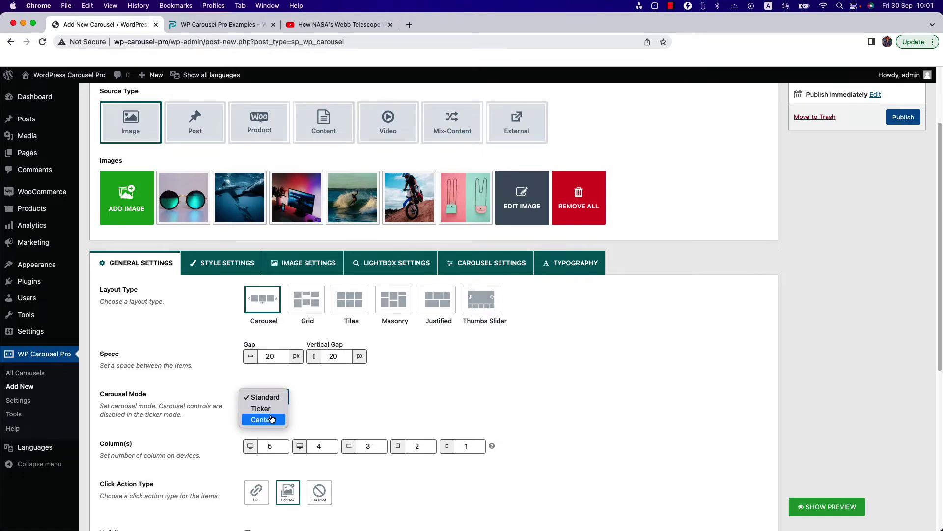
left_click(382, 414)
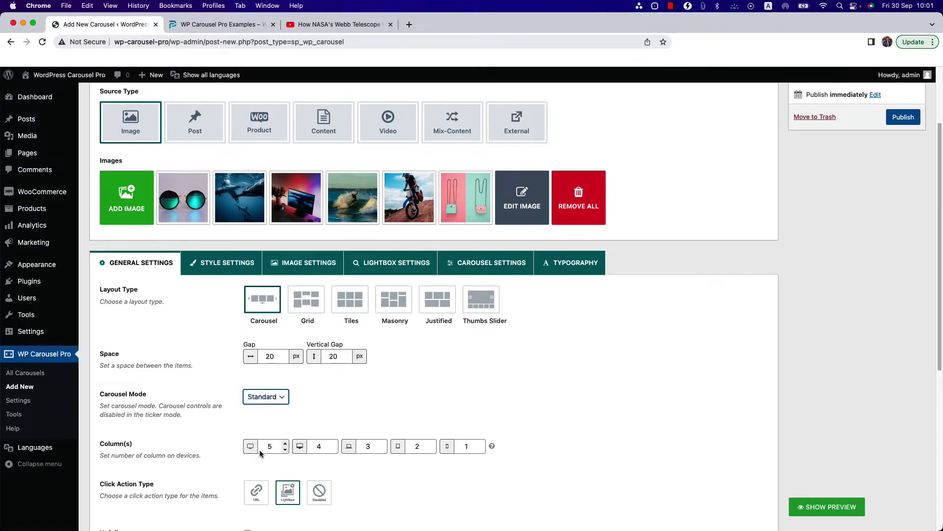
Step: Enable scheduling for the carousel and review its start date, end date and preloader options
scroll(361, 447, "down", 6)
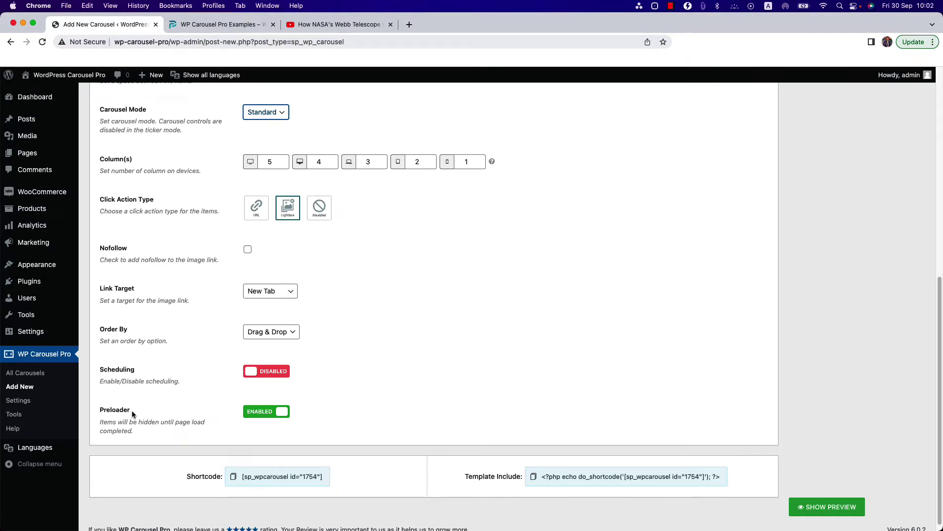
left_click(278, 372)
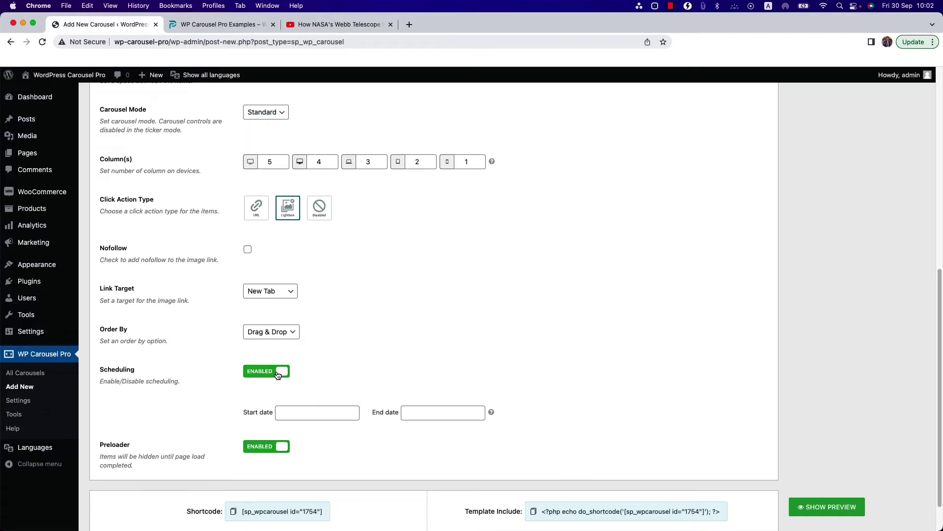
scroll(338, 375, "down", 2)
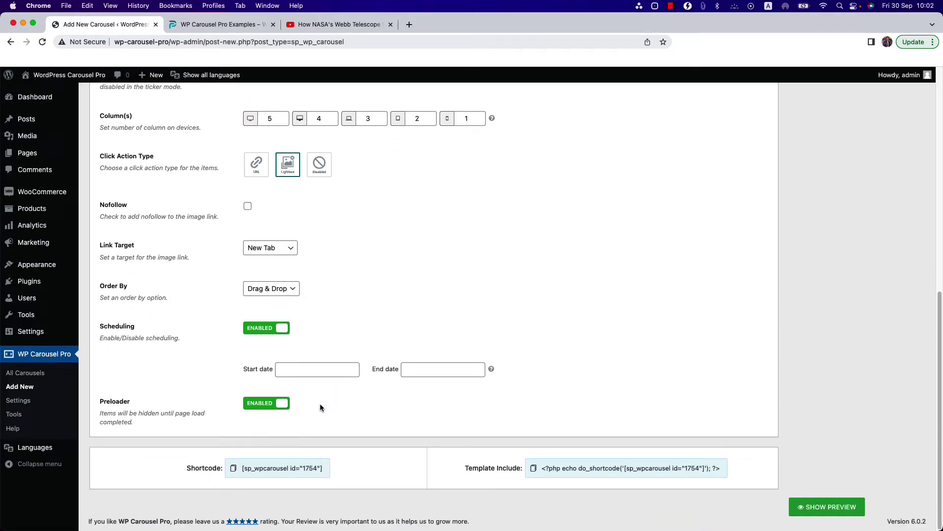
Step: Try the Grid layout, review its pagination settings, and restore the Carousel layout
scroll(320, 403, "up", 7)
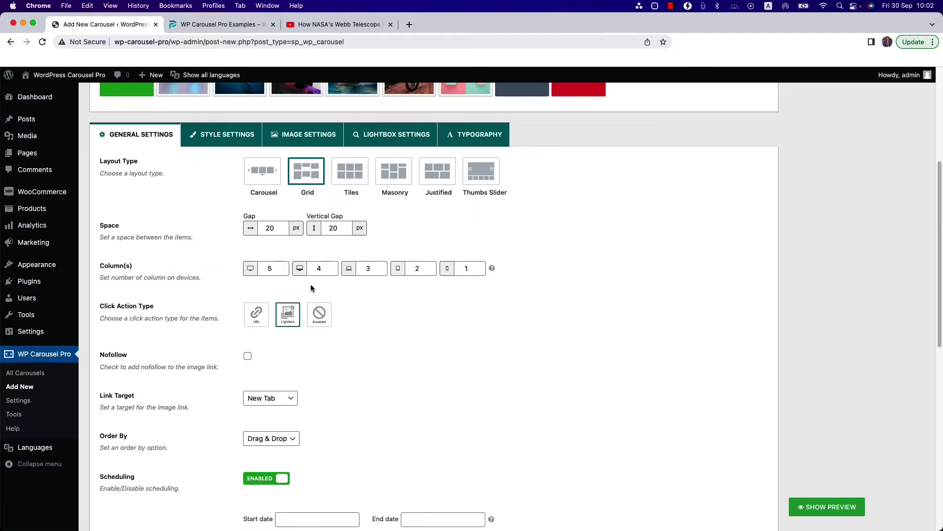
scroll(310, 284, "down", 20)
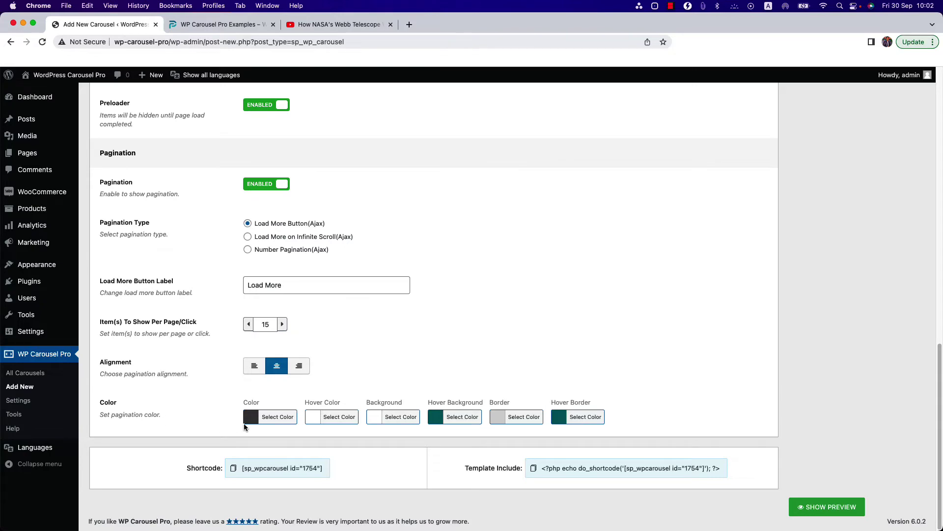
scroll(244, 424, "up", 12)
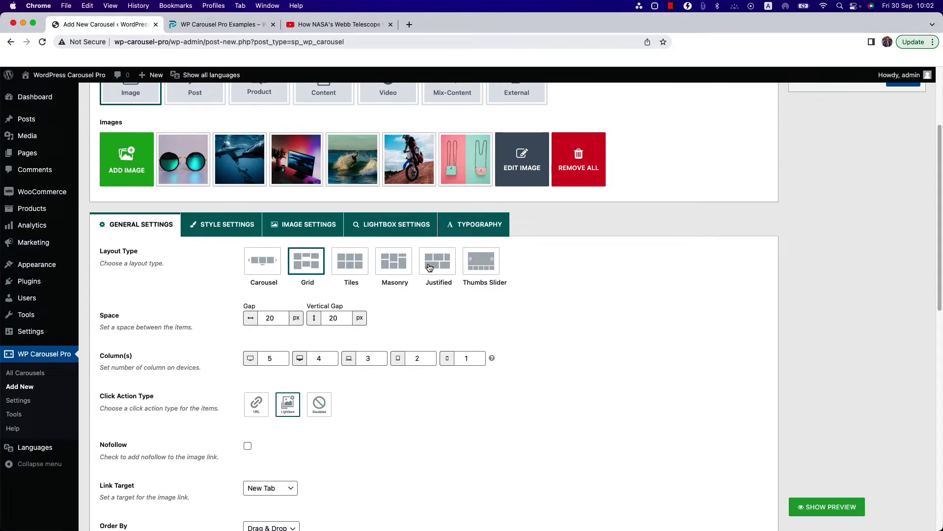
left_click(260, 272)
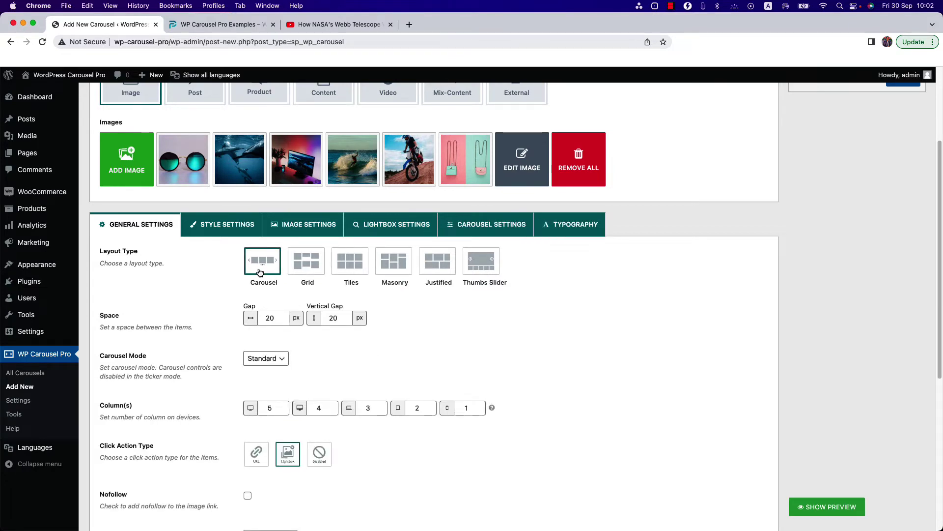
Step: Set the content position to Overlay with visibility On Hover, and review the remaining slide style options
left_click(209, 235)
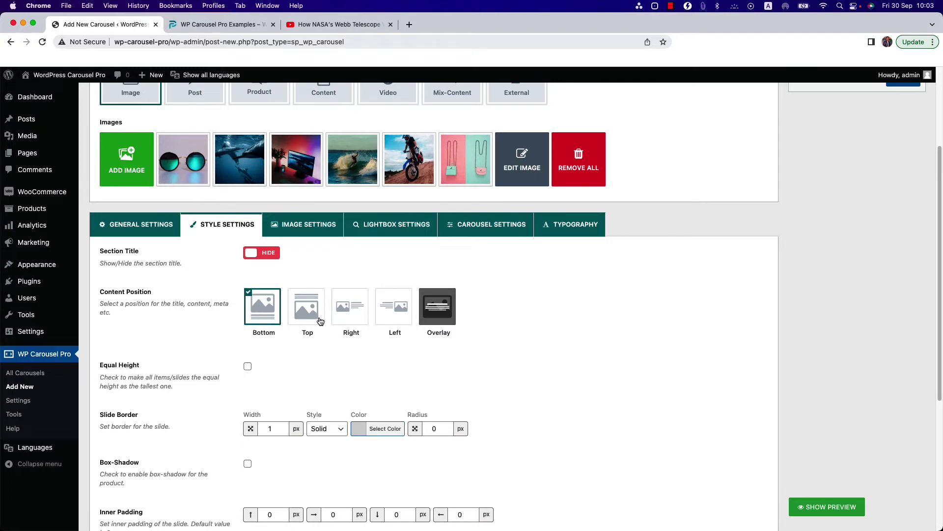
left_click(448, 307)
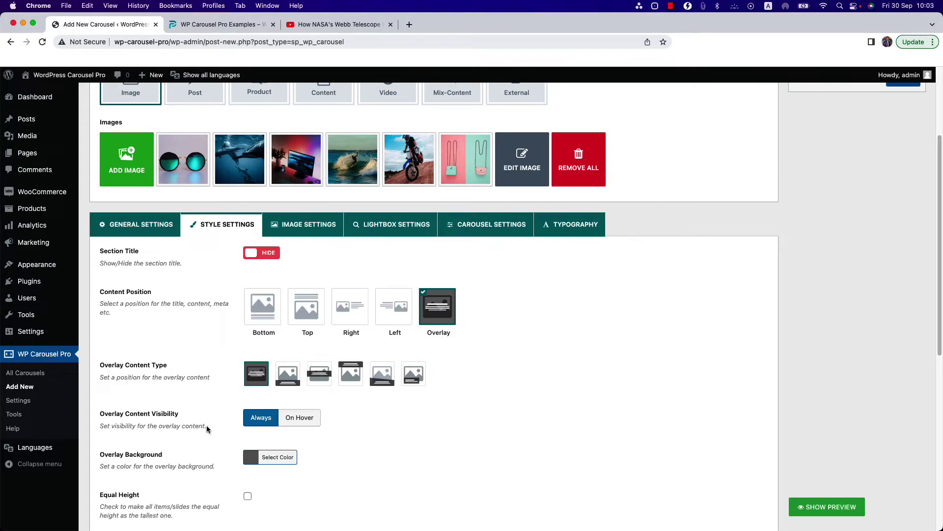
left_click(299, 417)
scroll(298, 403, "down", 3)
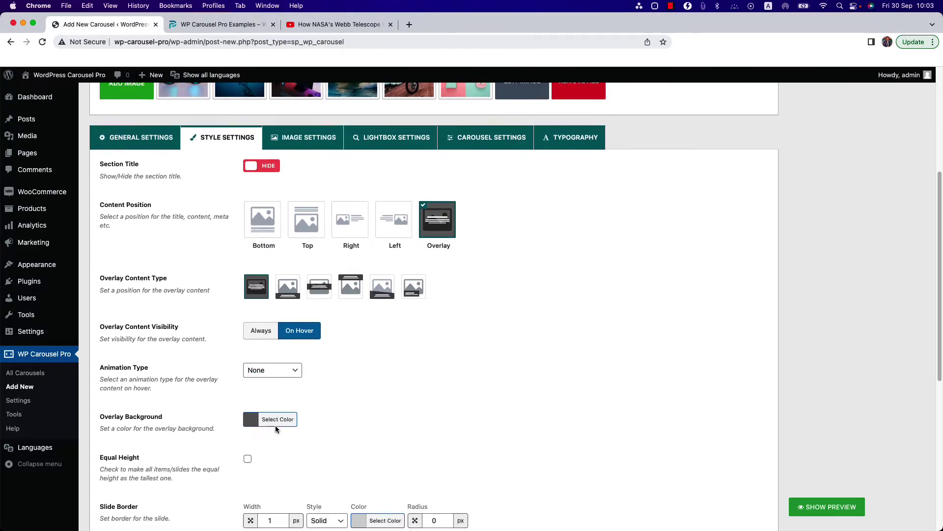
scroll(275, 426, "down", 5)
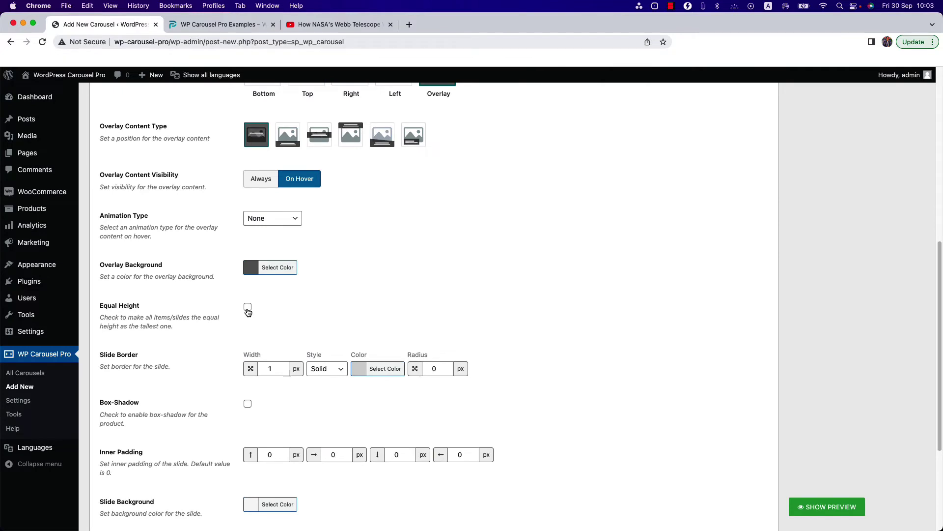
scroll(247, 312, "down", 4)
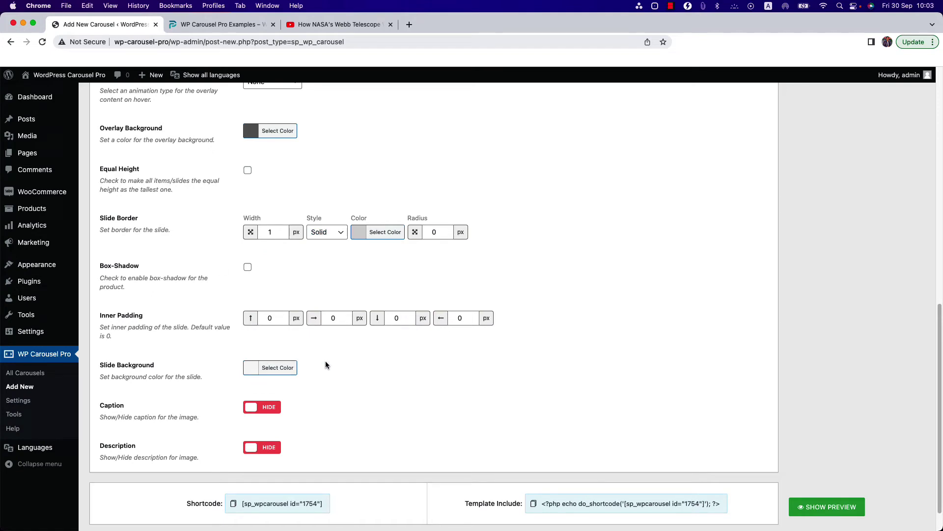
scroll(187, 400, "down", 1)
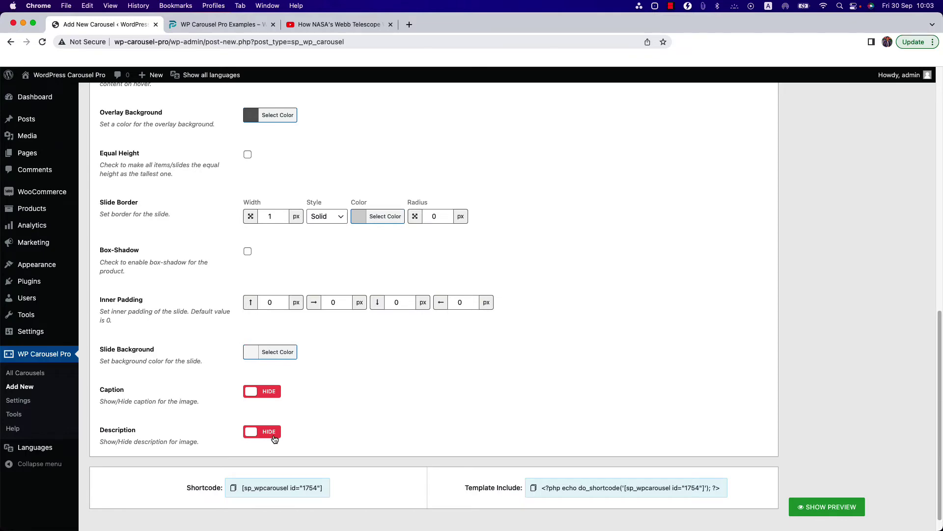
Step: Set the image size to a custom size and its crop option to Hard-crop in the image settings
scroll(275, 439, "up", 10)
left_click(298, 170)
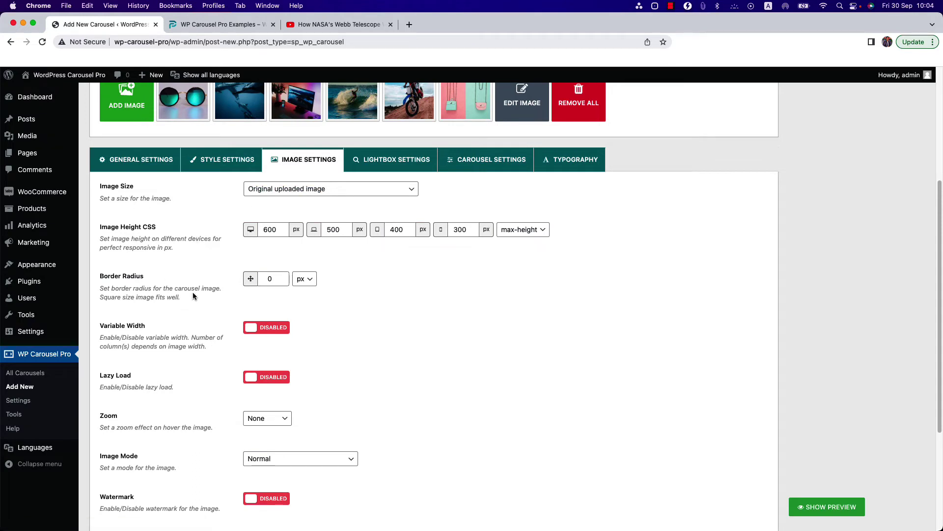
left_click(327, 190)
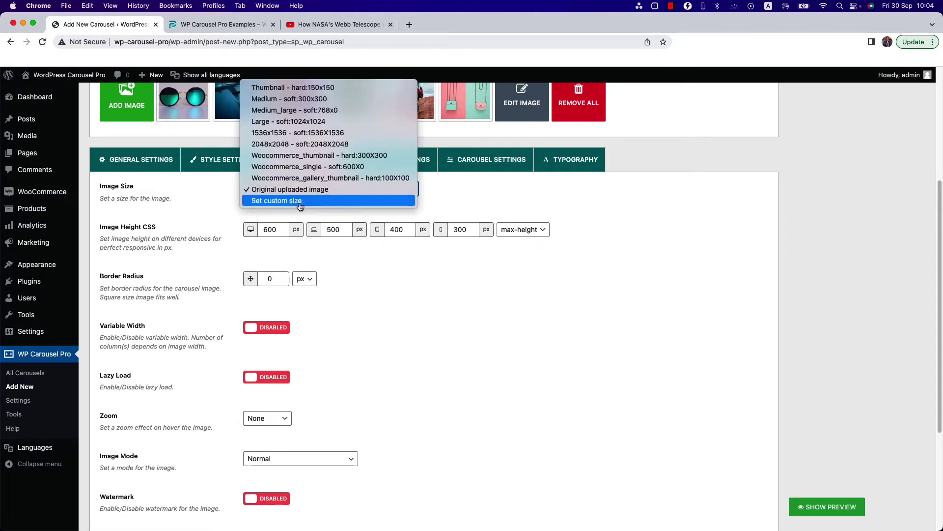
key("Escape")
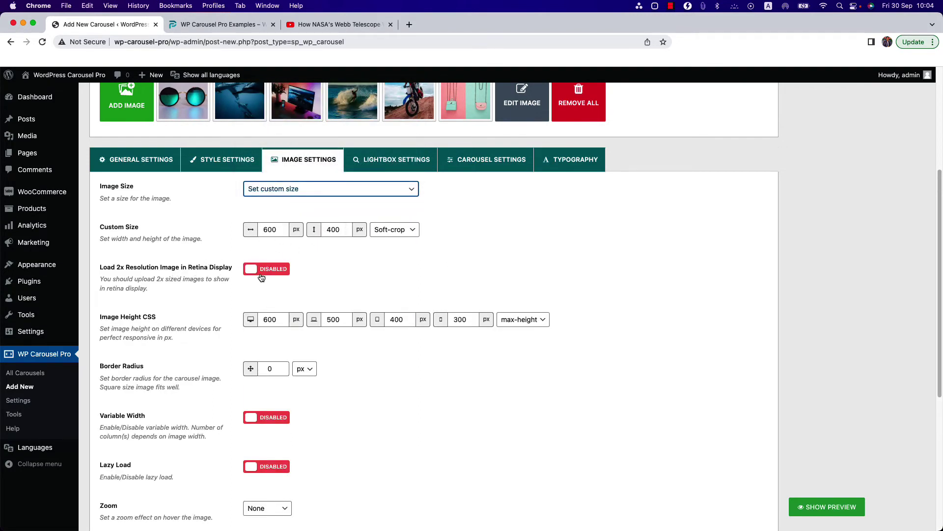
left_click(394, 229)
left_click(390, 238)
Step: Check the available zoom effects and image modes for the carousel images, keeping None and Normal
scroll(388, 249, "down", 3)
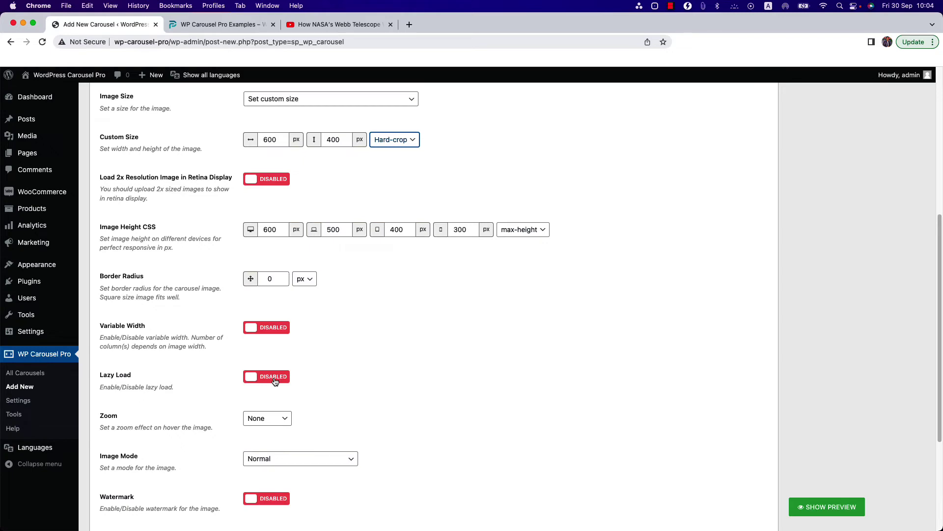
scroll(275, 382, "down", 5)
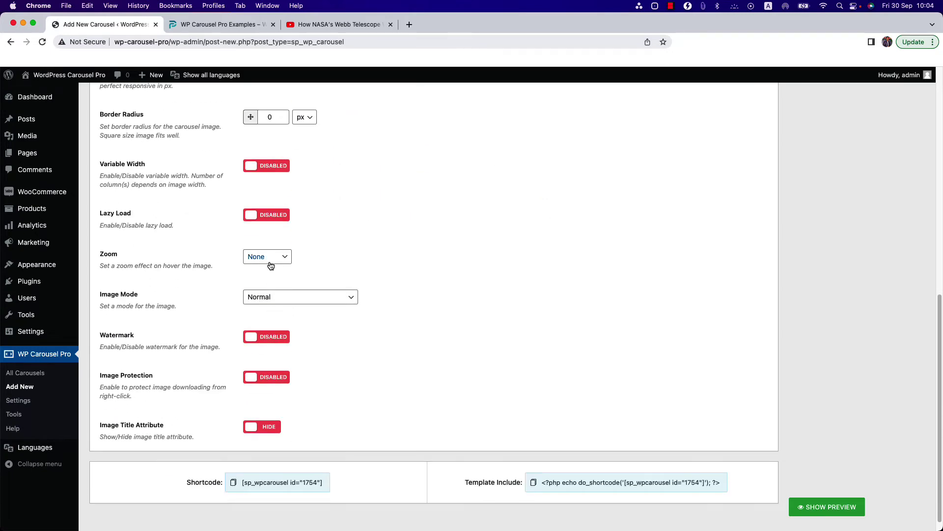
left_click(271, 264)
left_click(304, 305)
left_click(304, 306)
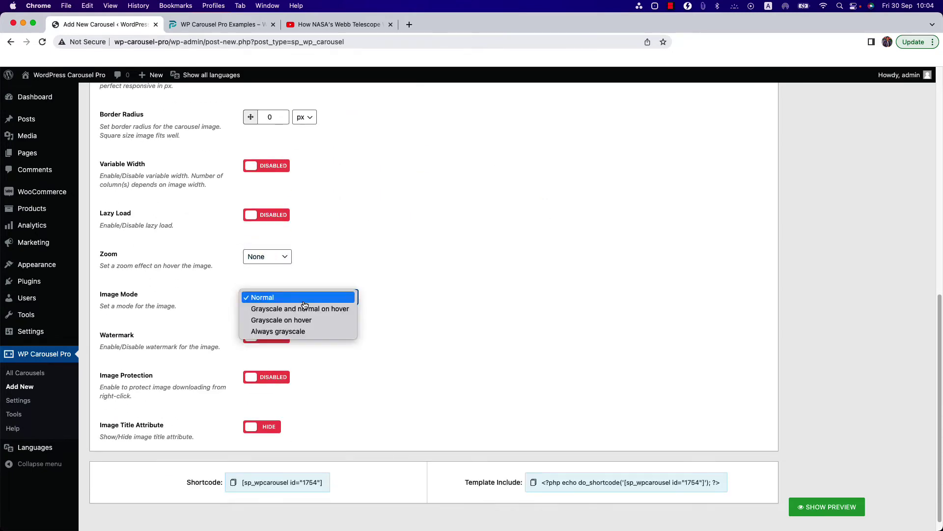
left_click(367, 274)
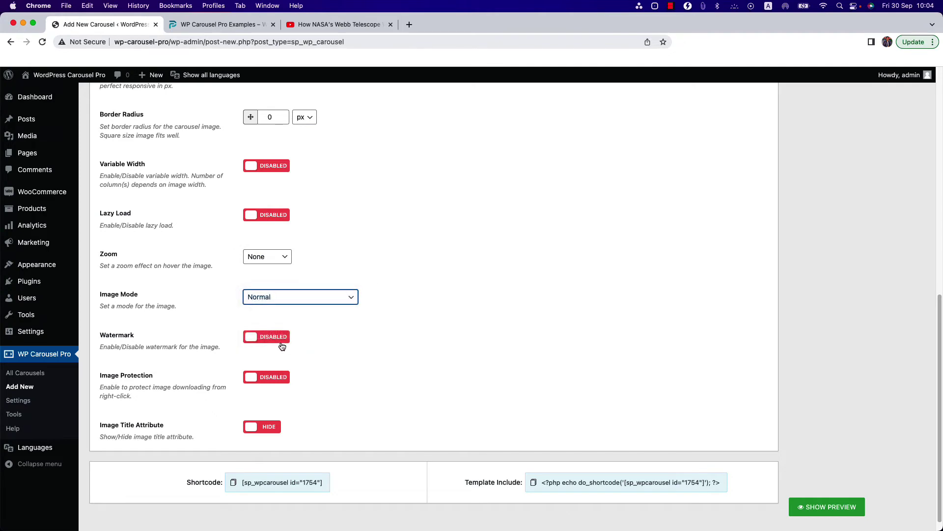
Step: Enable the watermark and image protection for the images, checking the linked watermark settings page along the way
left_click(254, 340)
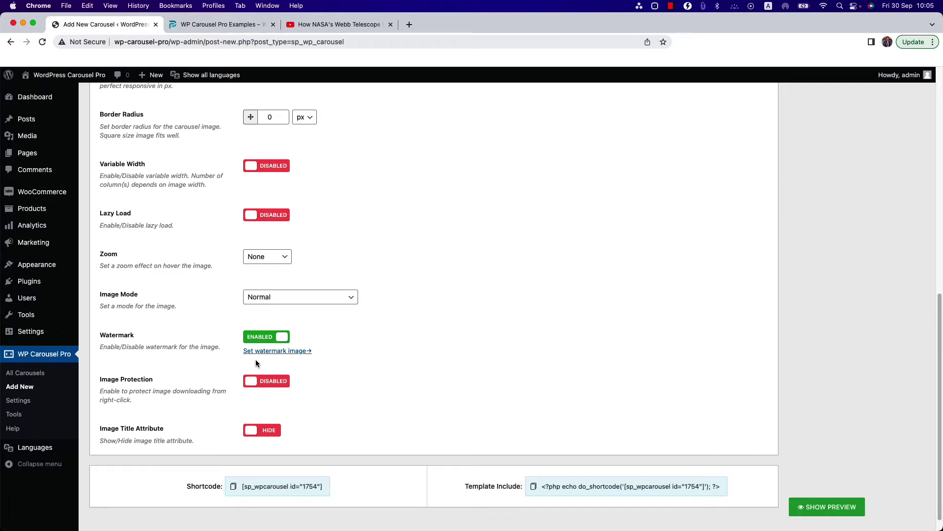
left_click(264, 351, "super")
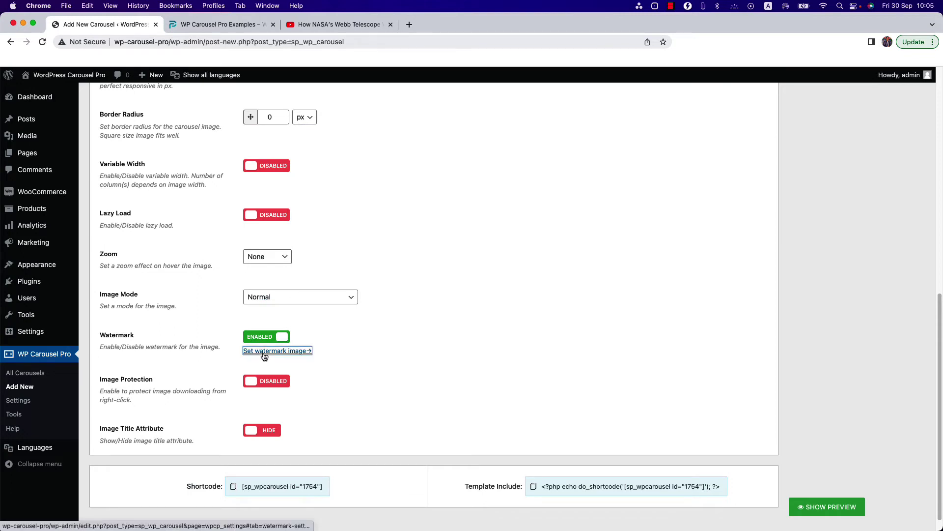
left_click(193, 24)
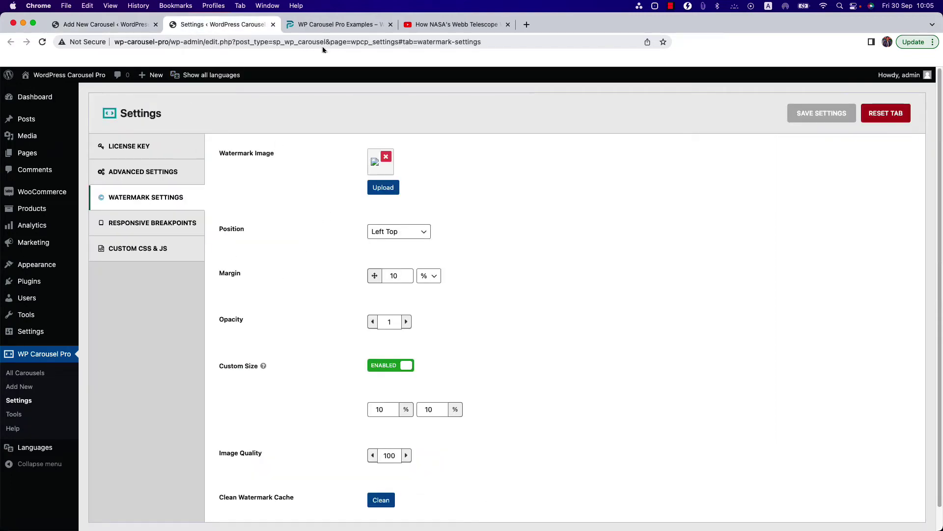
key("super+w")
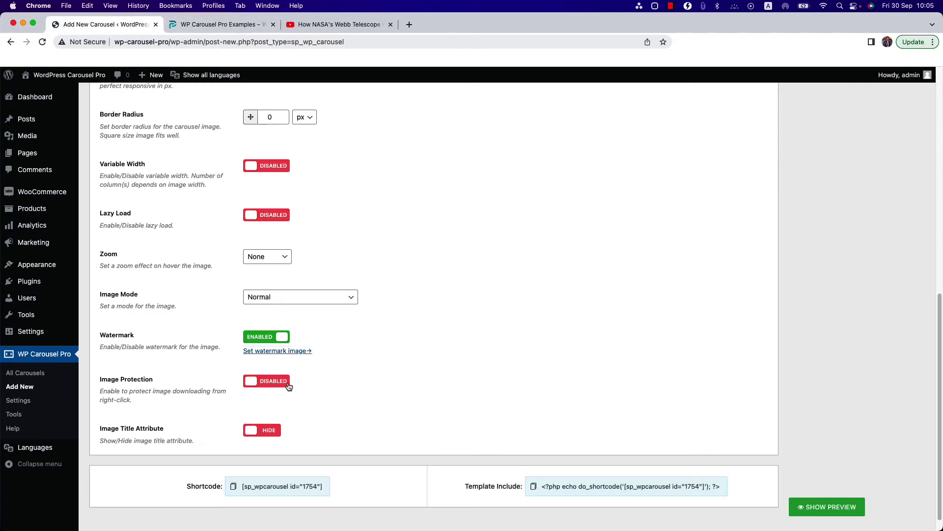
left_click(262, 384)
Step: Review the lightbox settings, from the overlay colour and caption to the lightbox buttons, animation type and image protection
scroll(336, 412, "up", 7)
left_click(407, 255)
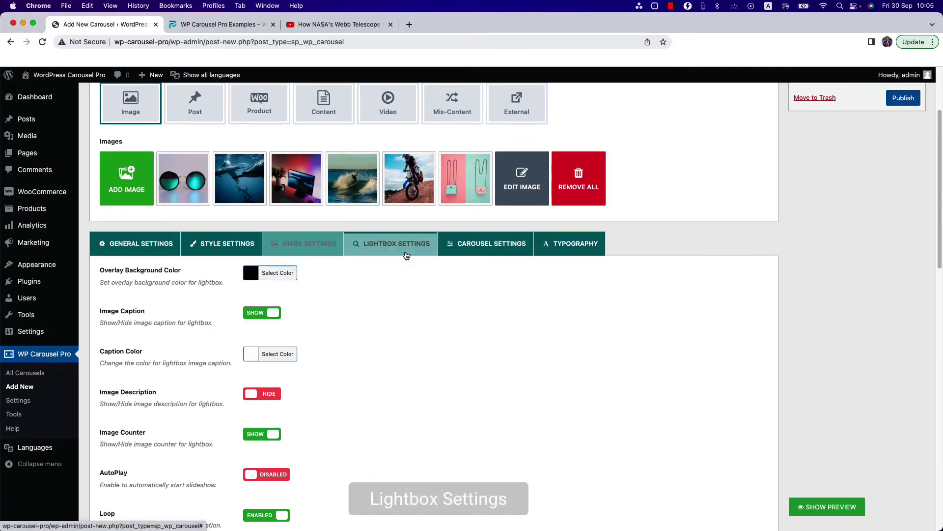
scroll(387, 411, "down", 5)
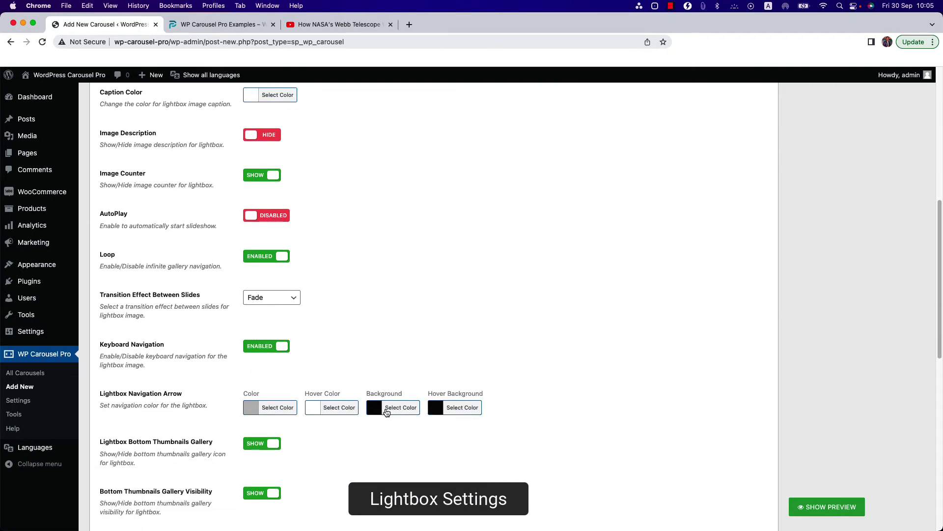
scroll(386, 412, "down", 9)
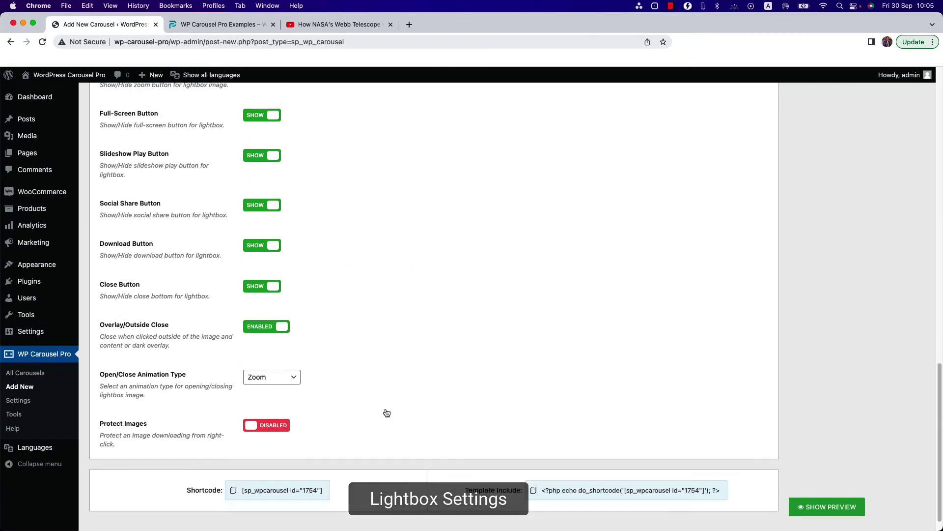
scroll(387, 413, "up", 10)
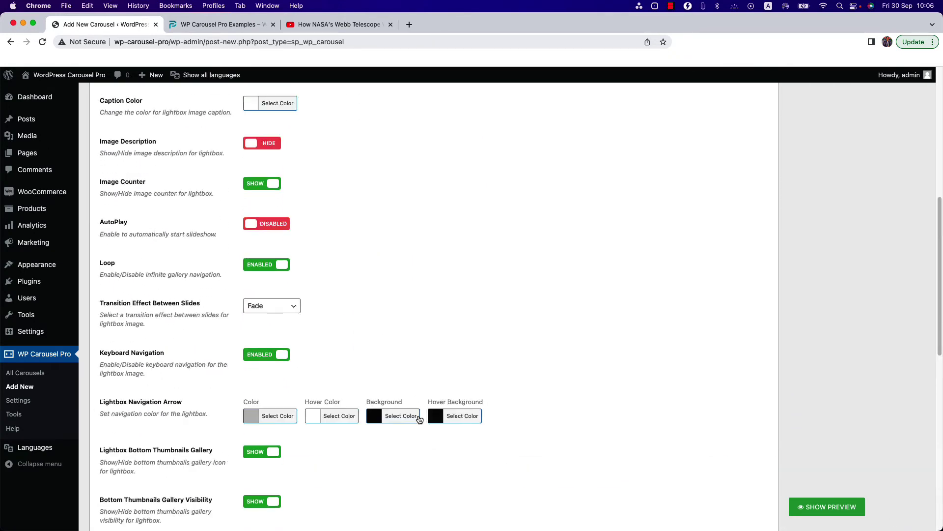
Step: Review the carousel settings for orientation, autoplay, slide effects, navigation, pagination and miscellaneous behaviour, keeping the Slide effect
scroll(419, 419, "up", 7)
left_click(465, 338)
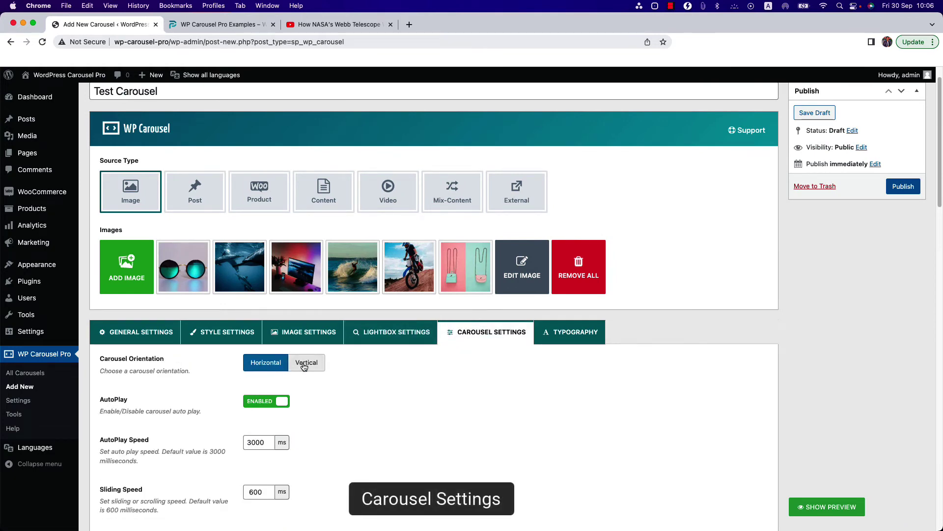
scroll(307, 366, "down", 7)
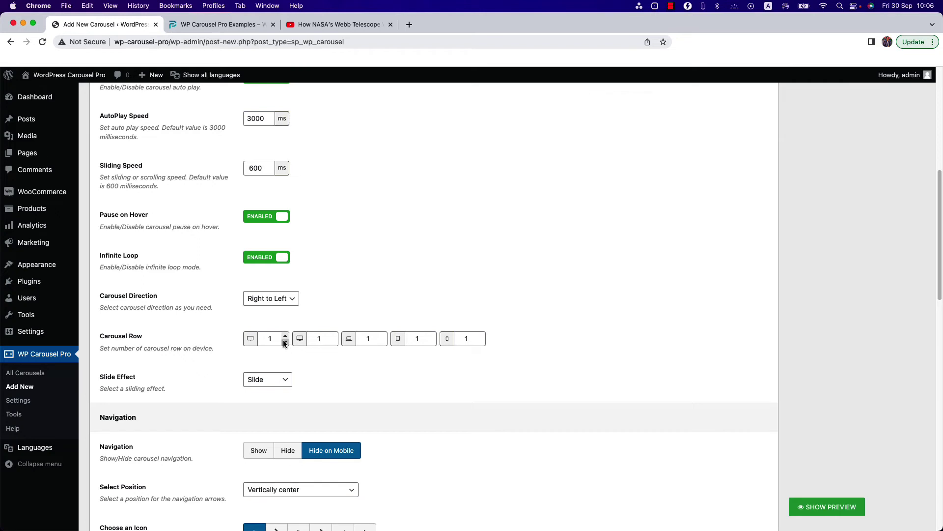
scroll(284, 343, "down", 2)
left_click(278, 322)
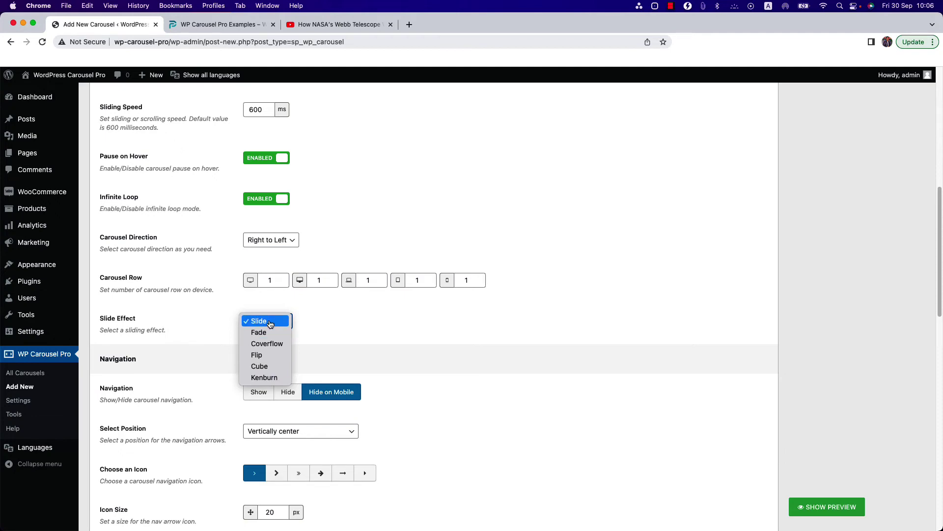
left_click(381, 312)
scroll(306, 225, "down", 10)
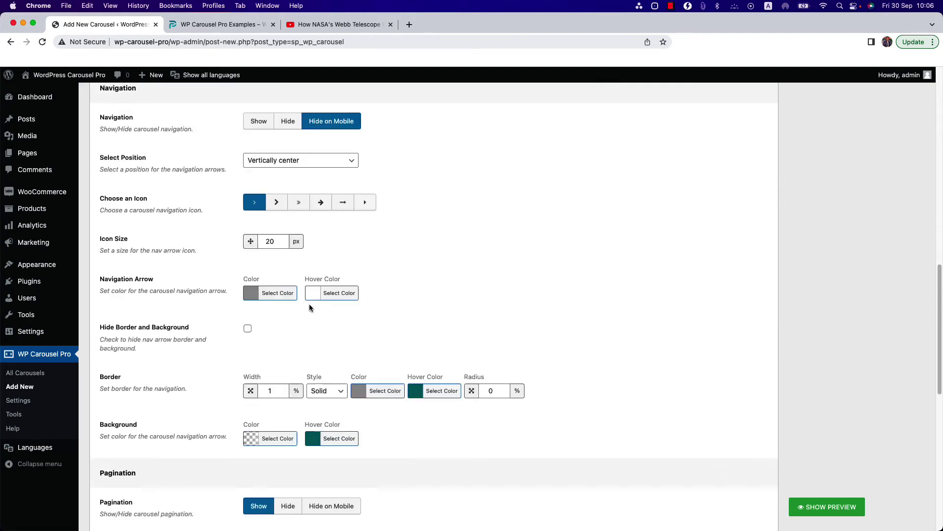
scroll(309, 307, "down", 4)
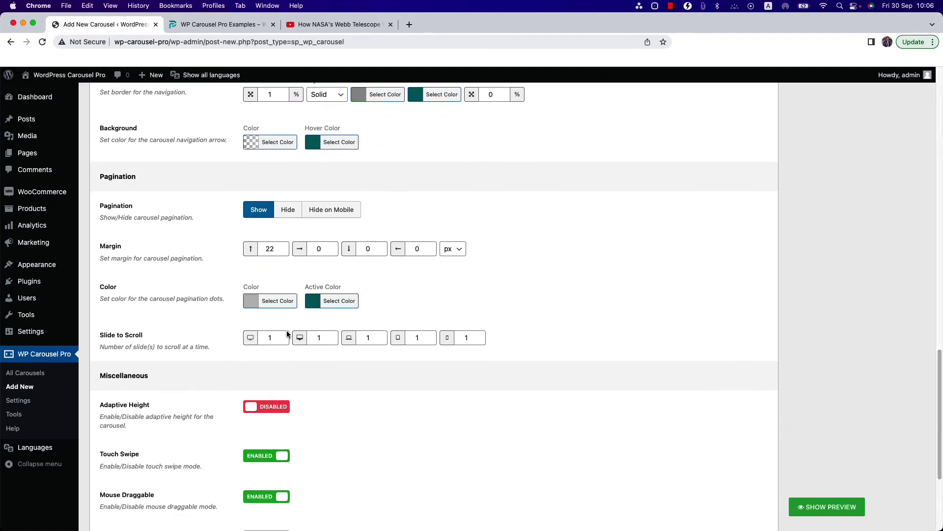
scroll(287, 330, "down", 3)
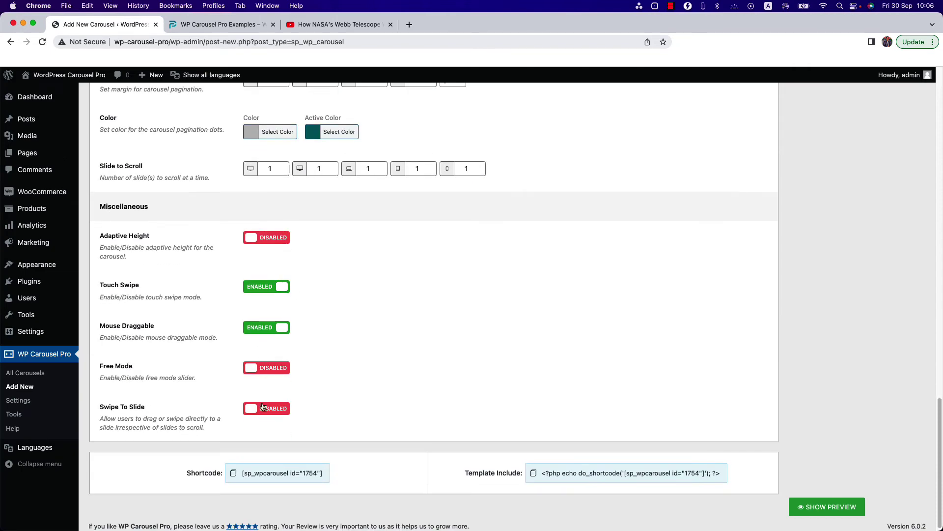
Step: Review the typography settings for the section title, caption and description fonts
scroll(263, 411, "up", 20)
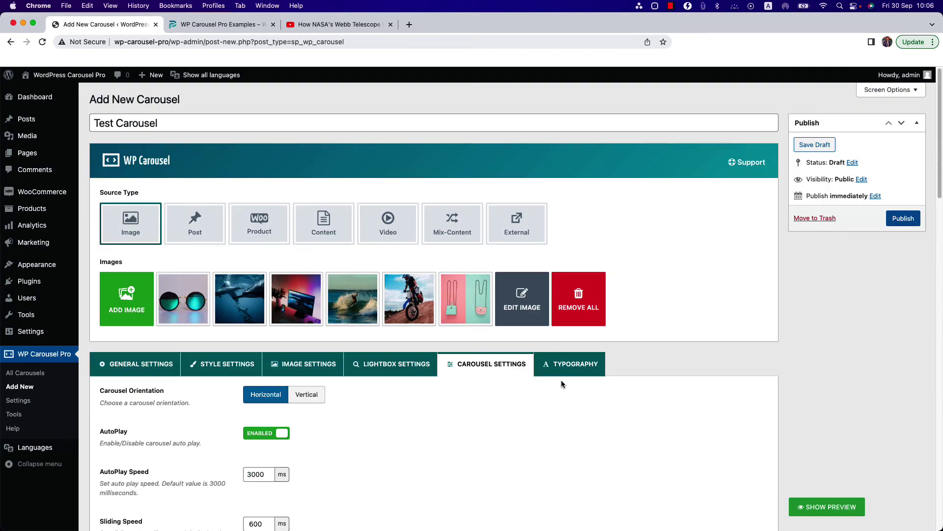
left_click(573, 372)
scroll(572, 371, "down", 6)
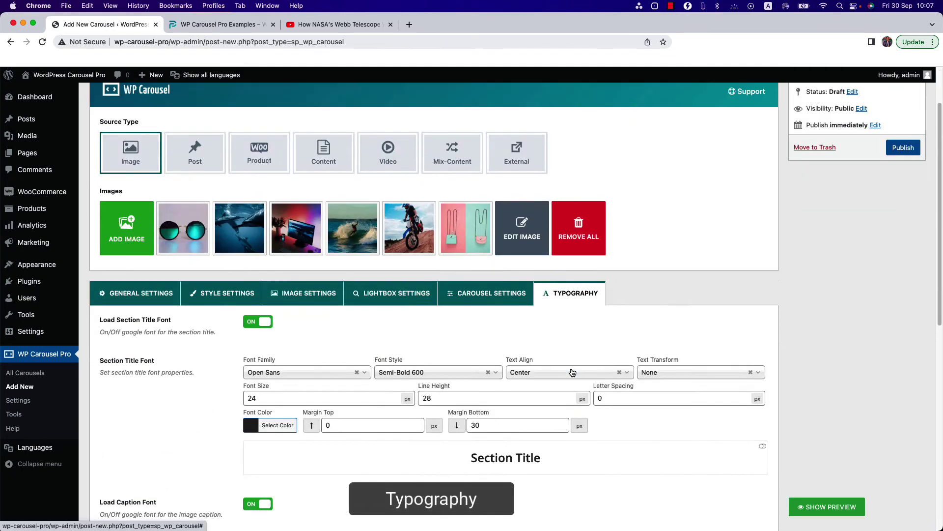
scroll(571, 367, "down", 3)
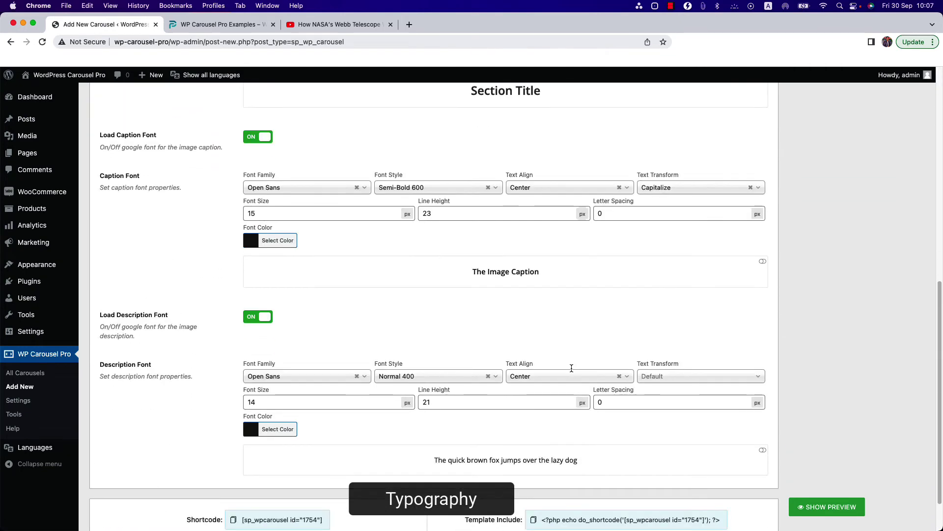
scroll(571, 371, "up", 6)
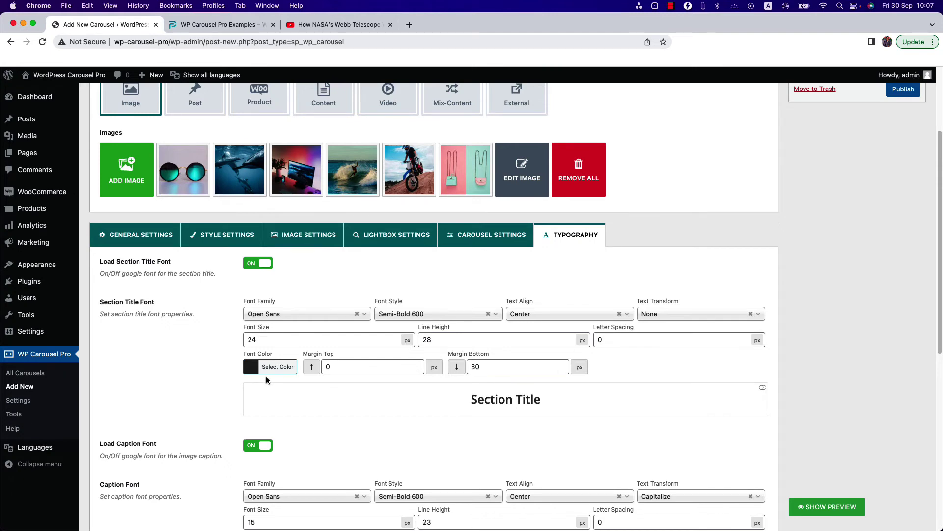
Step: Set the source type to Post with the Grid layout, and review its scheduling and pagination options
scroll(266, 376, "up", 5)
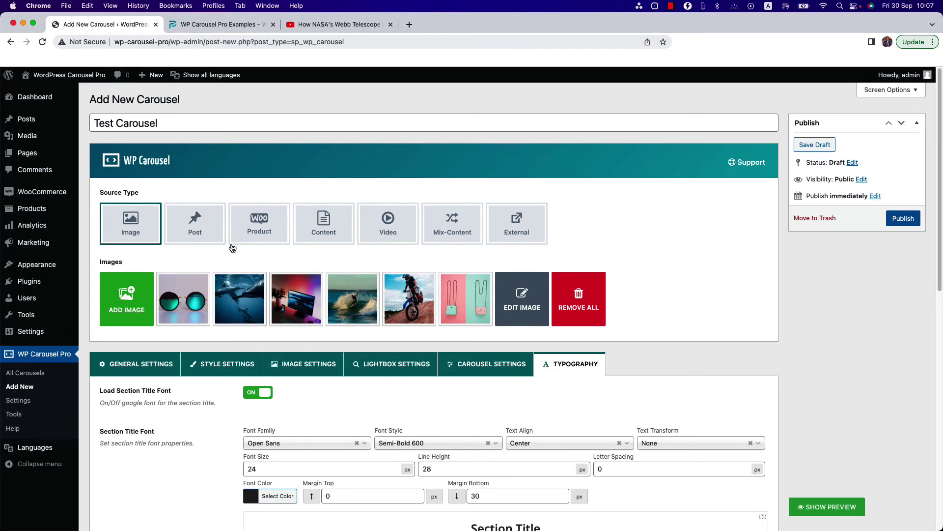
left_click(200, 231)
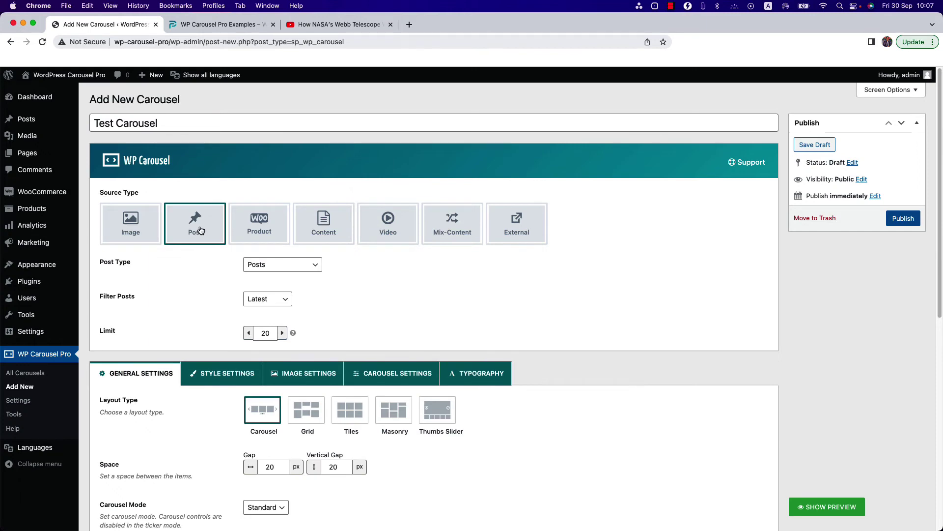
left_click(305, 423)
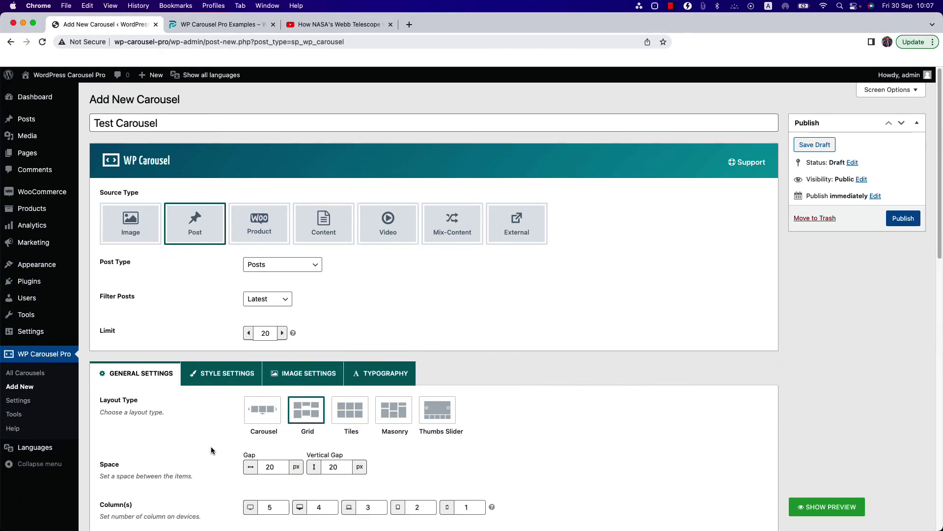
scroll(211, 450, "down", 10)
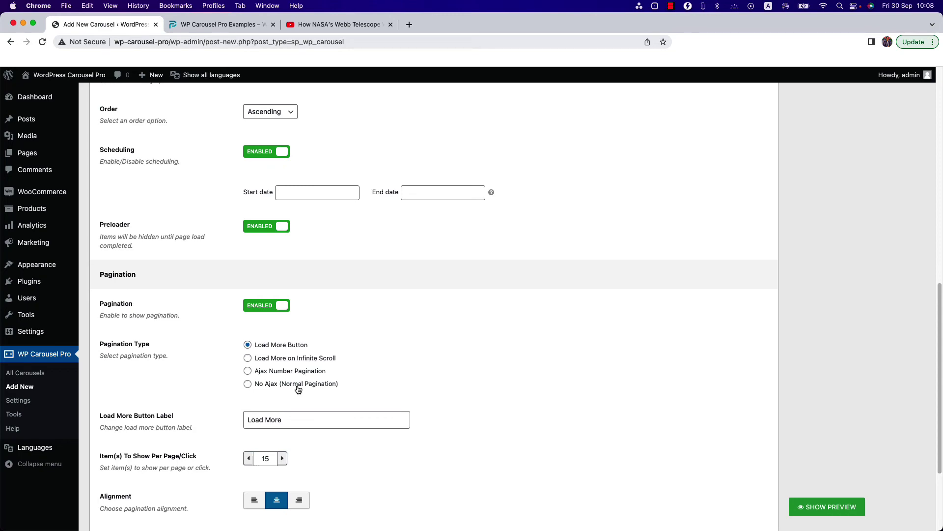
Step: Review the style settings of the post grid, including post title, content, read more button, post meta and social share
scroll(298, 389, "up", 12)
left_click(226, 267)
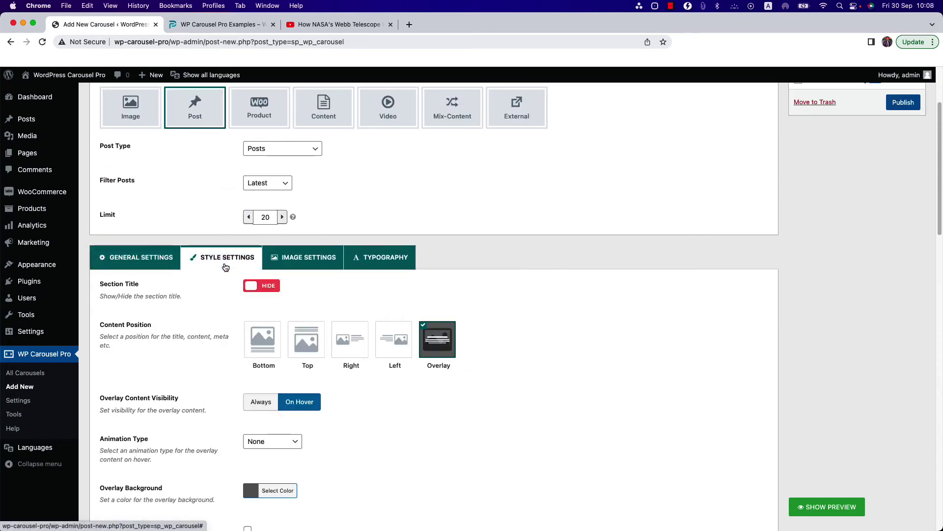
scroll(238, 388, "down", 10)
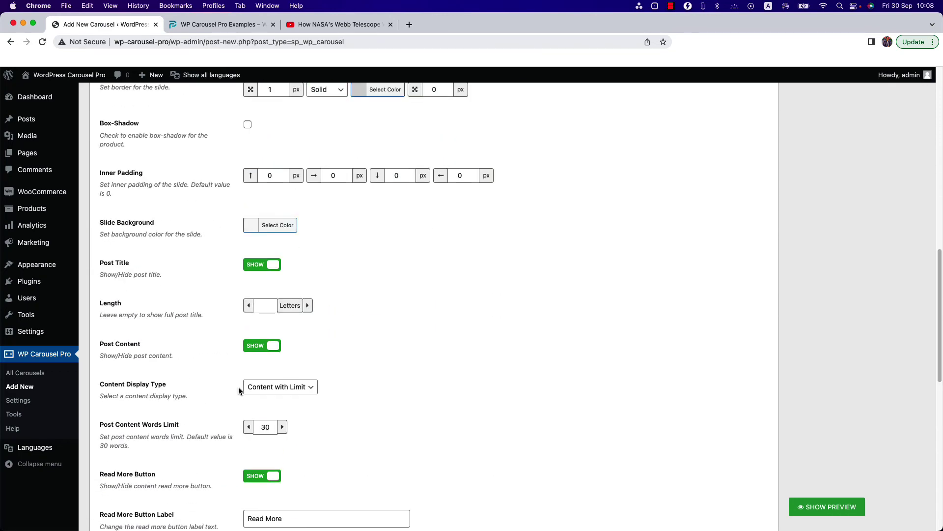
scroll(192, 353, "down", 5)
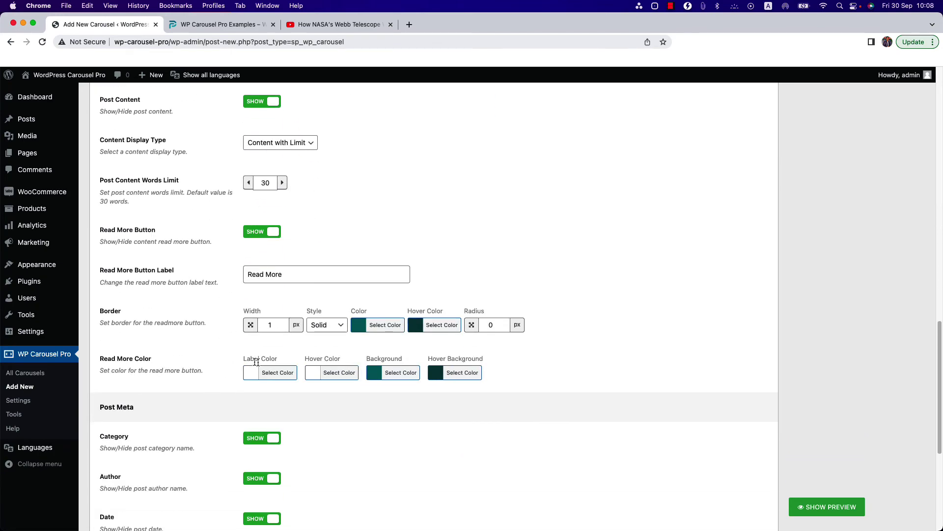
scroll(257, 362, "down", 3)
scroll(273, 318, "down", 2)
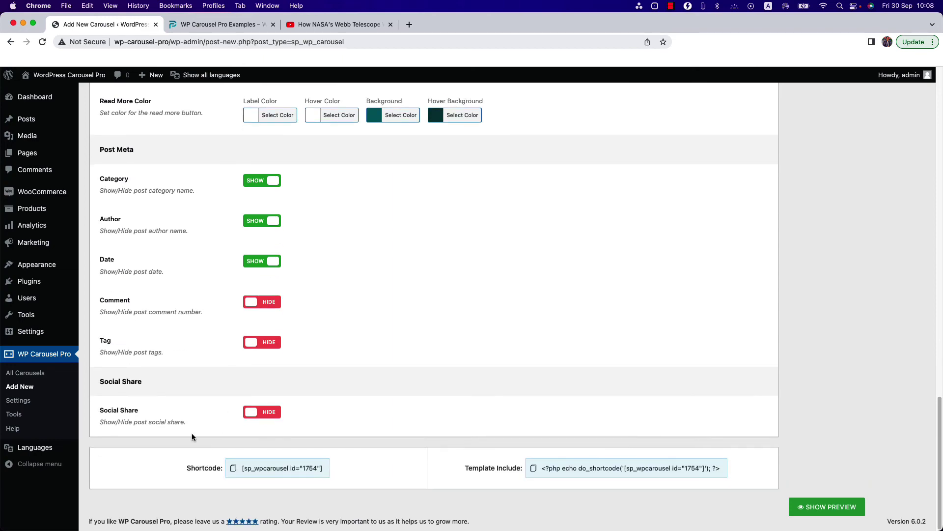
Step: Review the typography settings of the post grid, including the section title, post title, content, category and post meta fonts
scroll(215, 432, "up", 15)
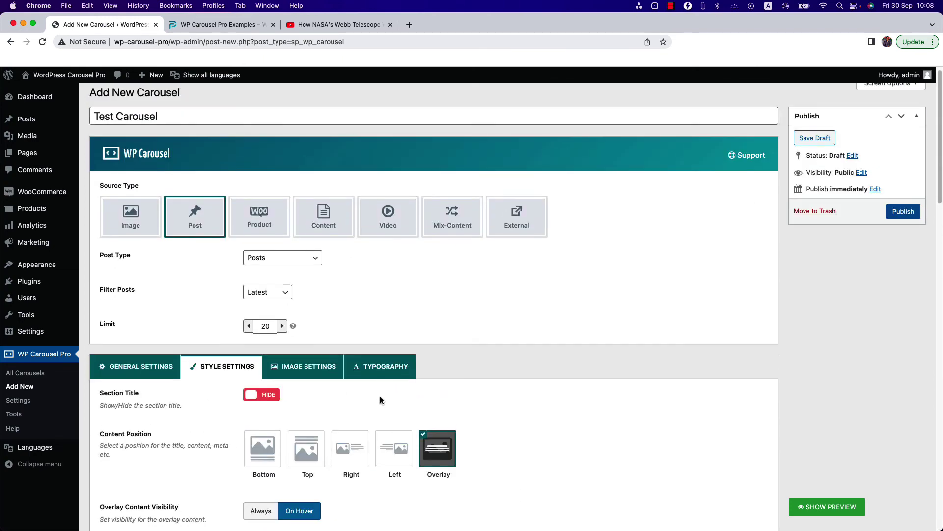
left_click(381, 376)
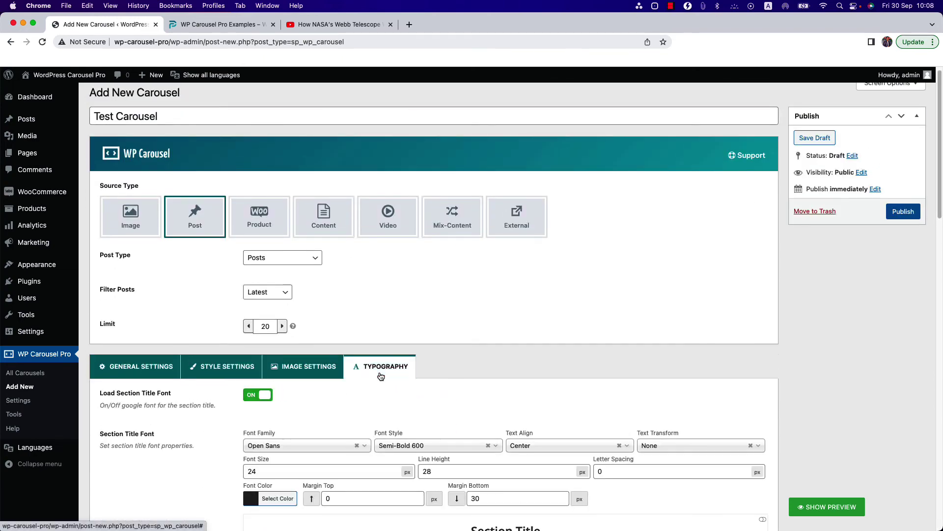
scroll(381, 376, "down", 10)
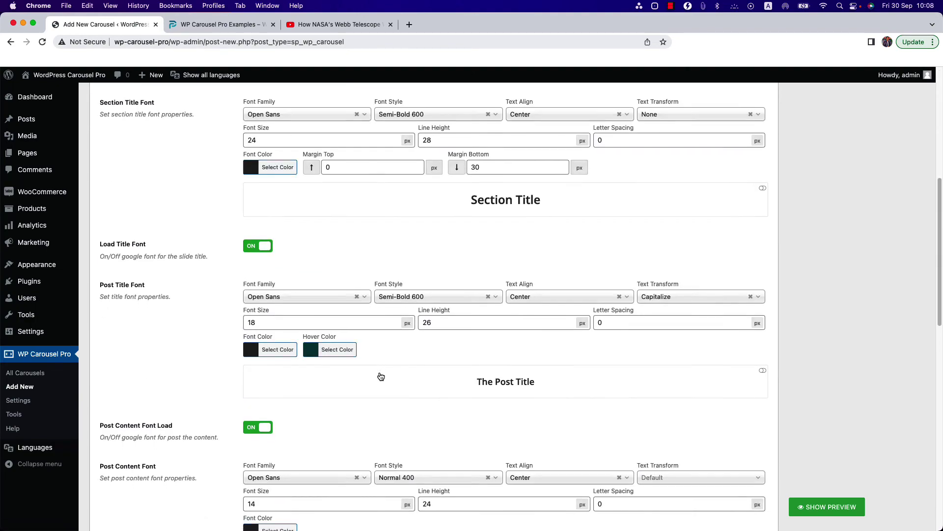
scroll(381, 376, "down", 8)
scroll(381, 376, "up", 10)
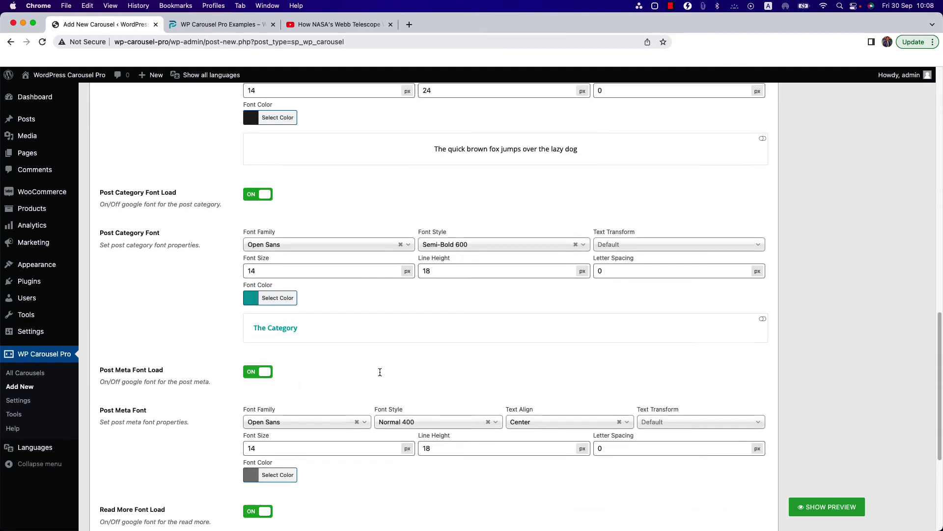
scroll(380, 372, "up", 7)
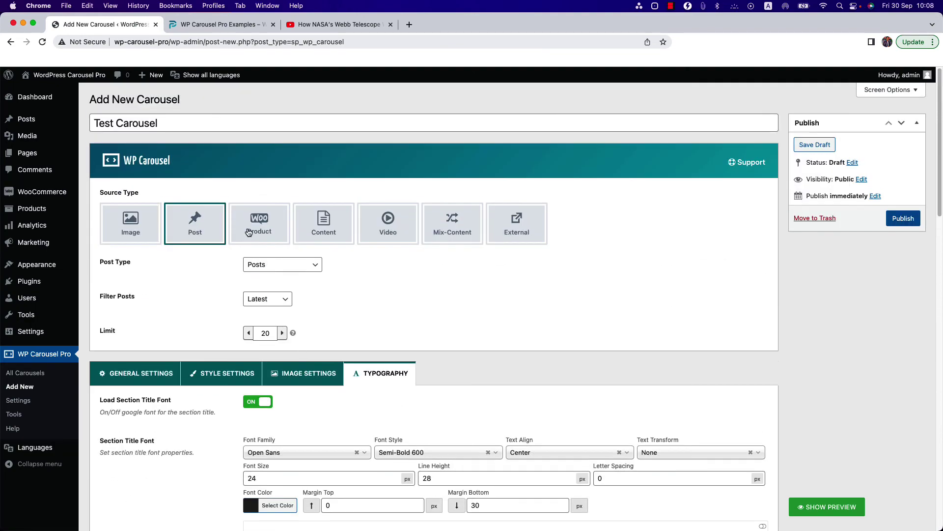
Step: Set the source type to Product and review its style settings, including product name, price, description, rating and add to cart options
left_click(248, 229)
left_click(227, 339)
scroll(256, 393, "down", 10)
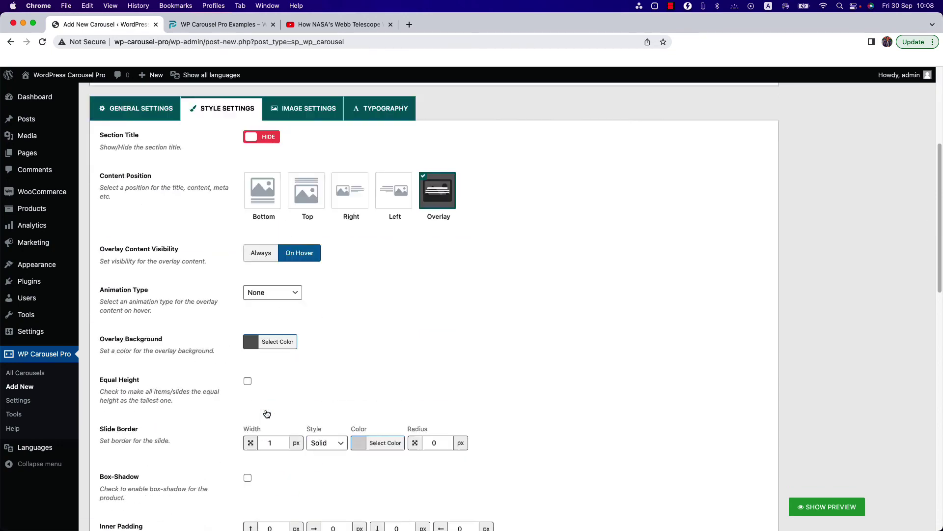
scroll(266, 410, "down", 4)
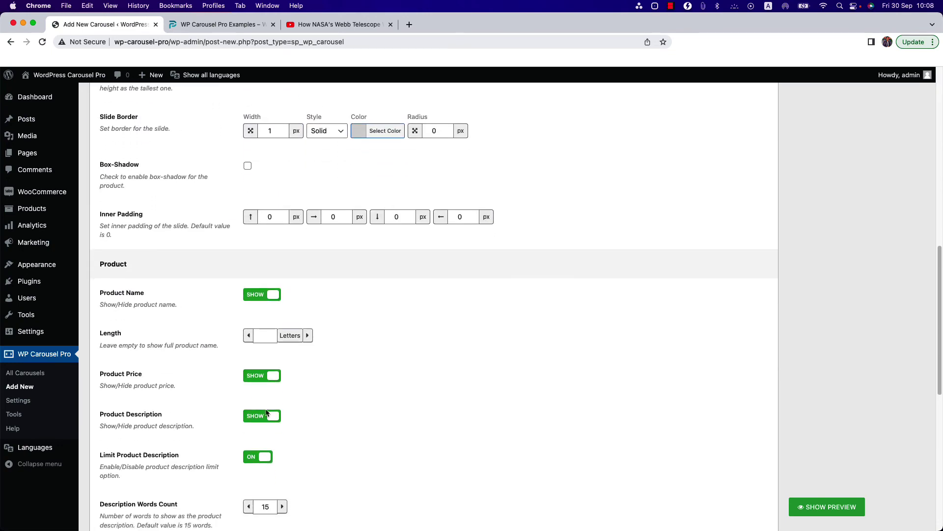
scroll(267, 413, "down", 6)
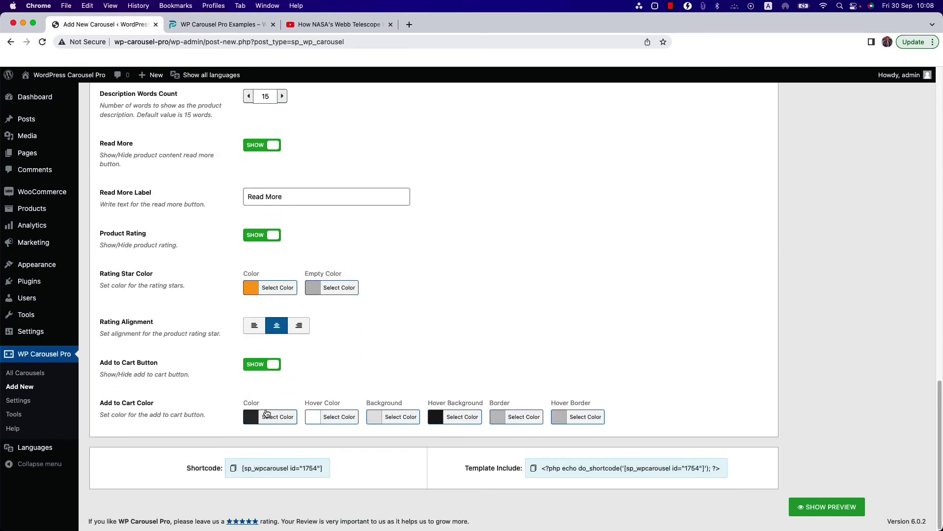
scroll(296, 384, "up", 20)
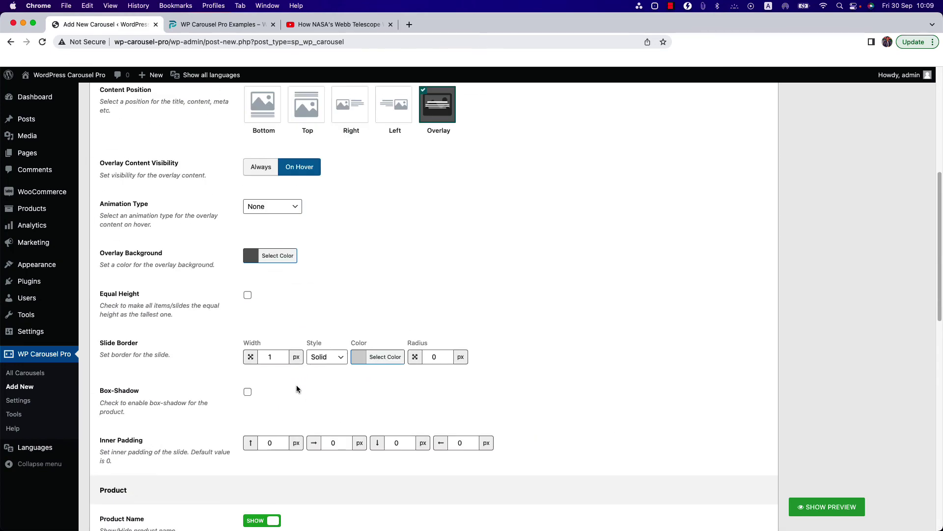
Step: Set the carousel's source type to Image and publish the carousel
left_click(129, 232)
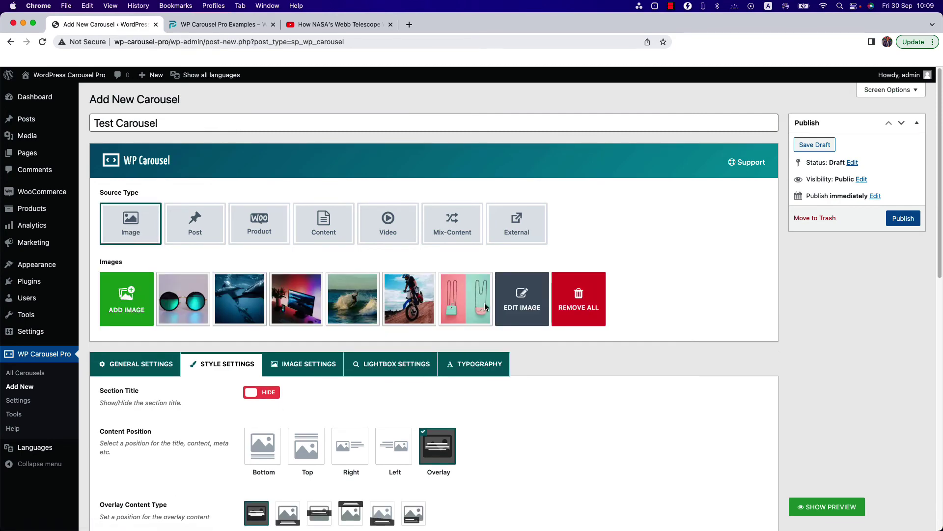
left_click(905, 223)
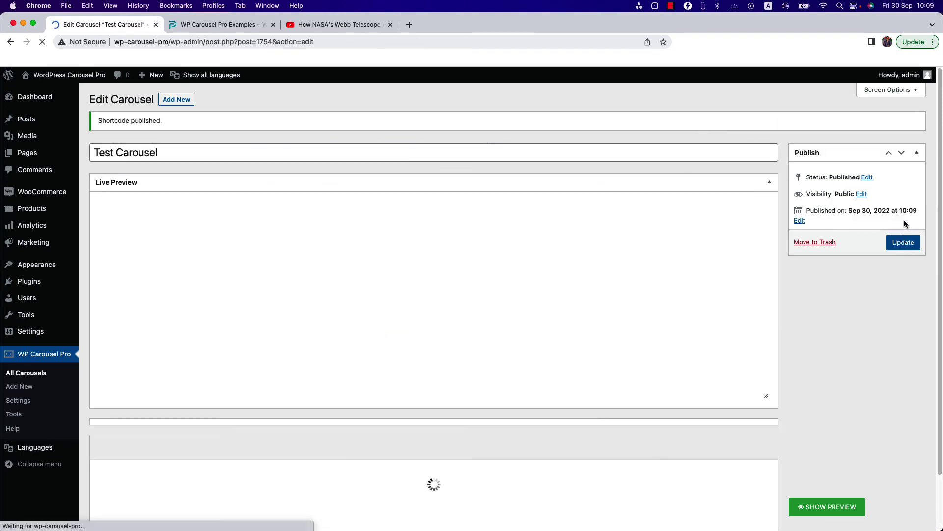
Step: Create a new page in a separate browser tab and insert the shortcode [sp_wpcarousel id="1757"] in its content
mouse_move(47, 156)
left_click(101, 168, "super")
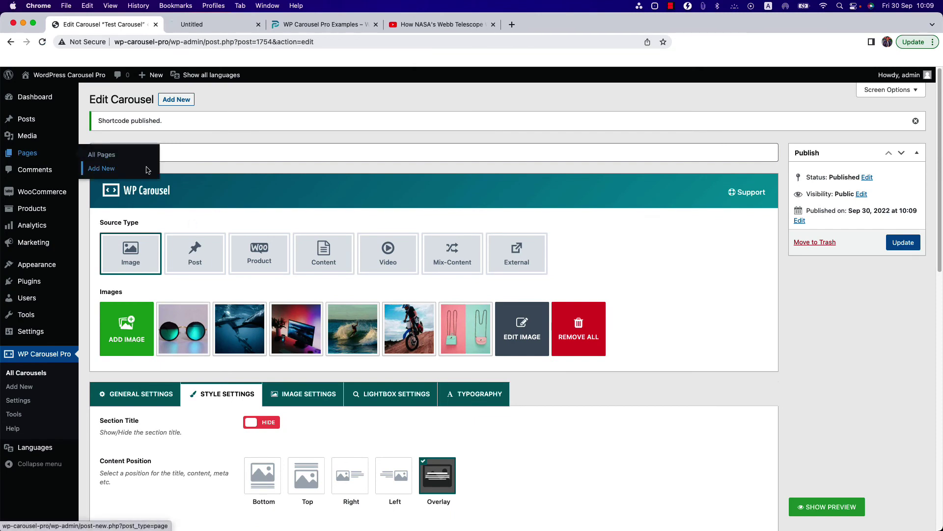
left_click(200, 31)
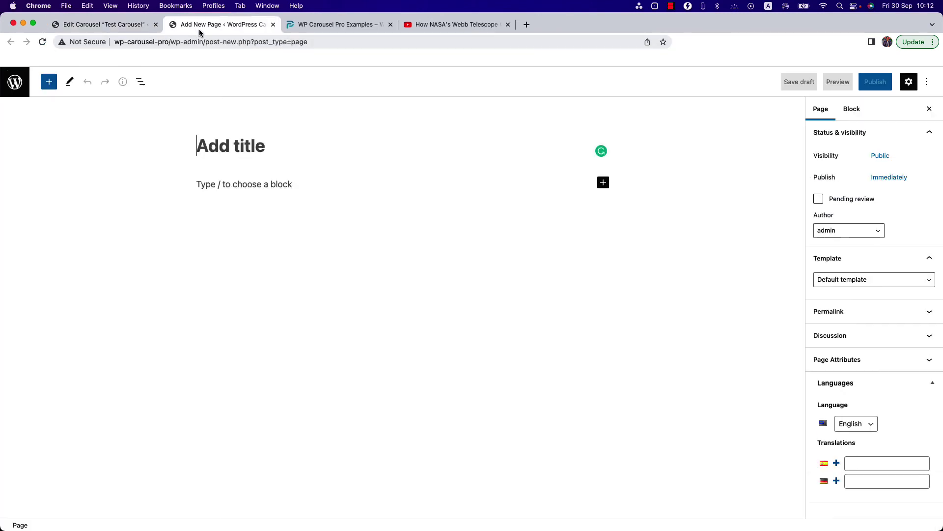
left_click(603, 182)
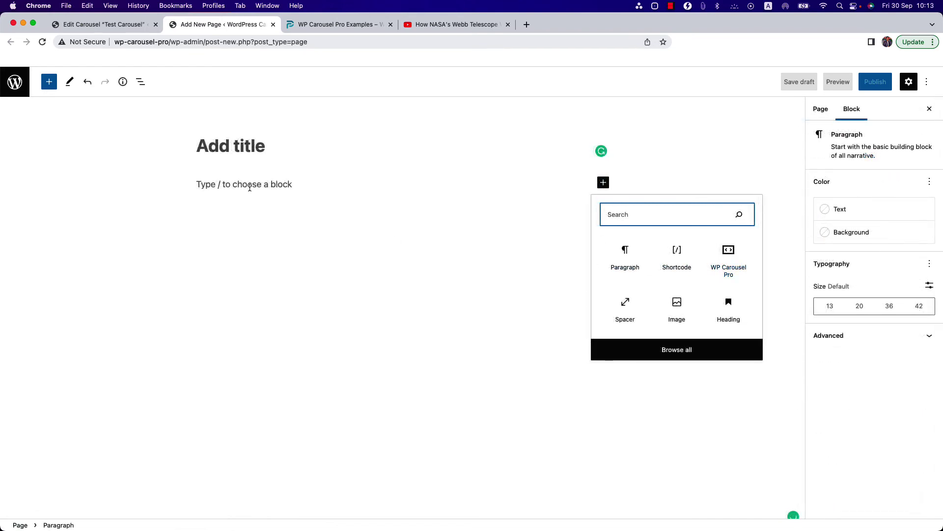
left_click(236, 185)
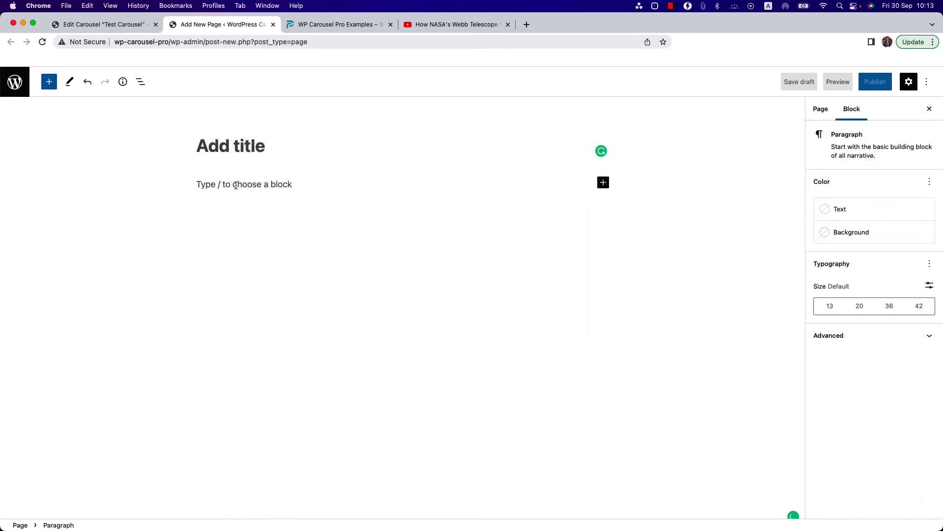
type("[sp_wpcarousel id=\"1757\"]")
Step: Publish the page holding the carousel shortcode and view it on the site
left_click(870, 87)
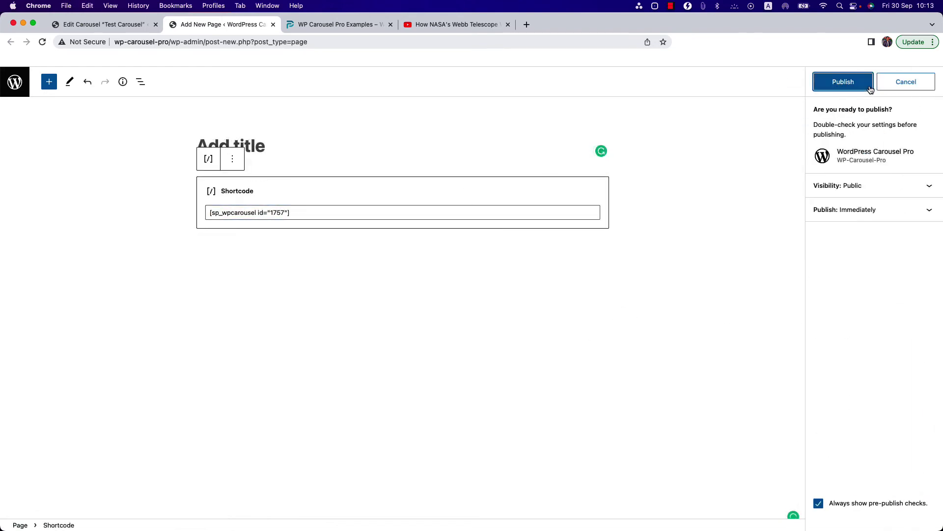
left_click(871, 89)
left_click(843, 188)
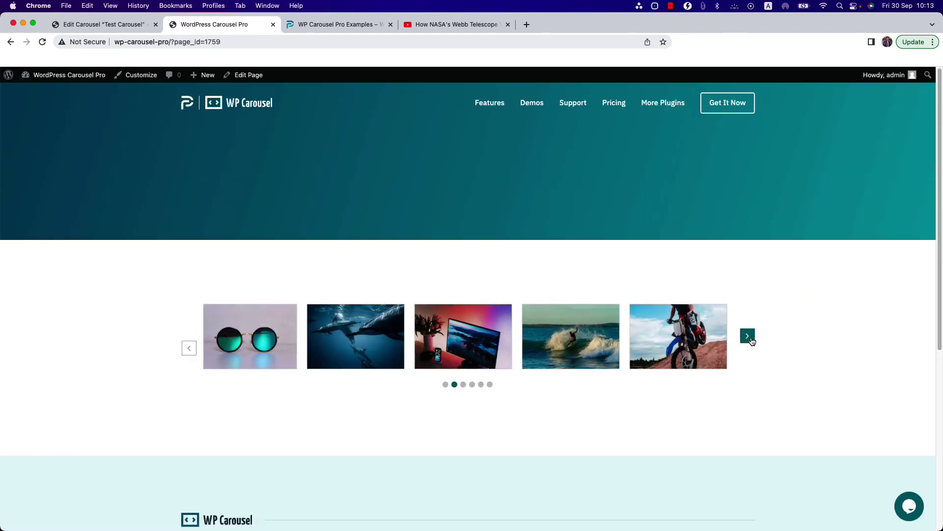
Step: Advance the published image carousel through its slides to check how it works on the page
left_click(751, 341)
left_click(751, 341)
left_click(751, 341)
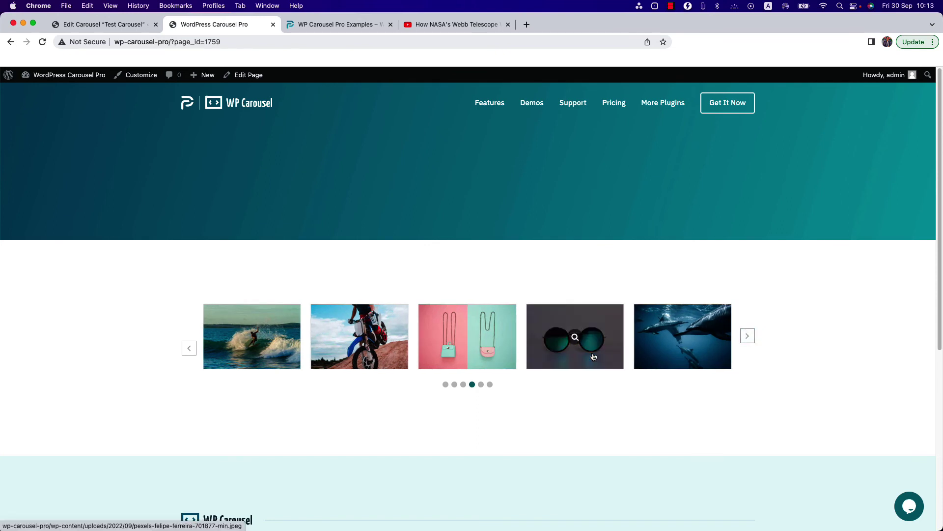
Step: Go back to the carousel editor, open the plugin's settings and review the advanced cache and CSS enqueue options
left_click(113, 27)
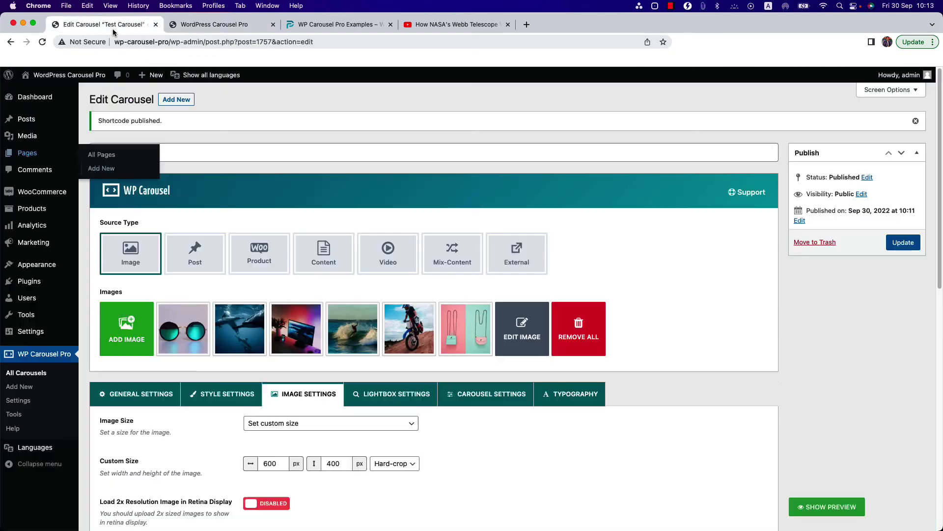
left_click(18, 400)
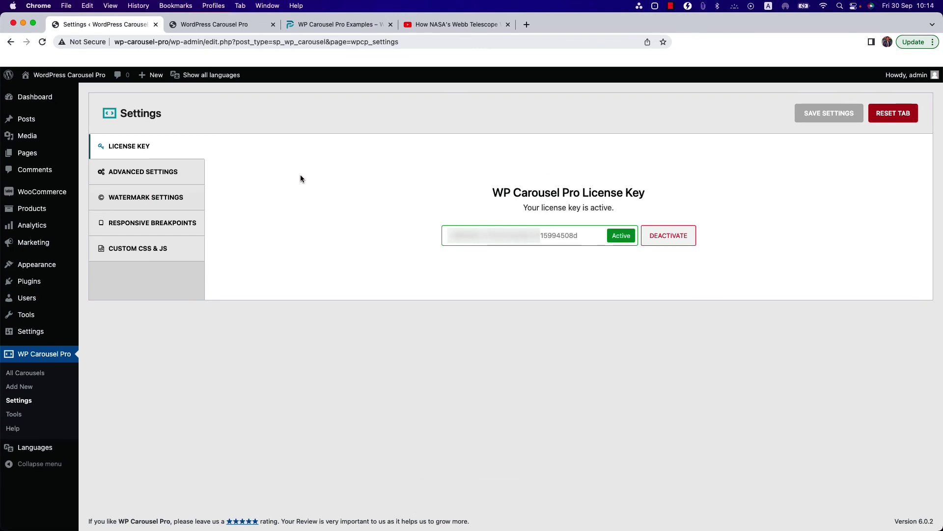
left_click(160, 178)
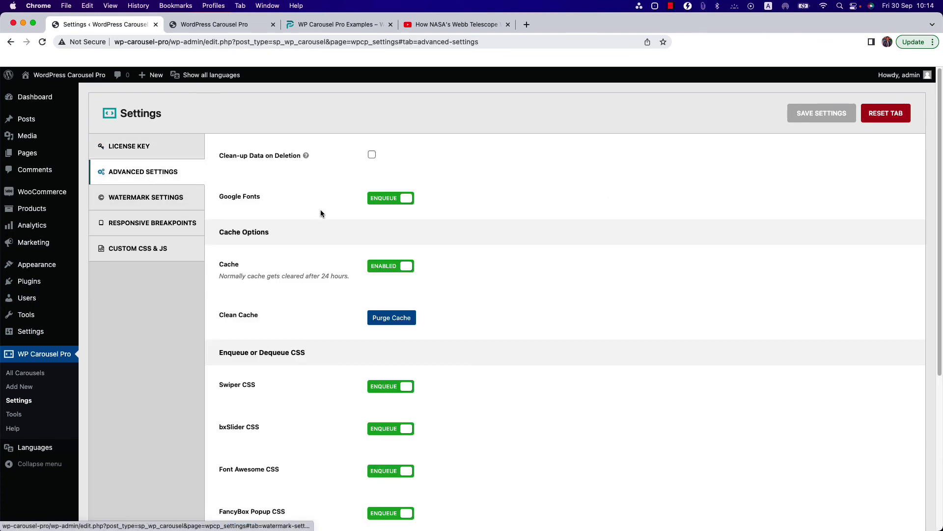
scroll(478, 363, "down", 3)
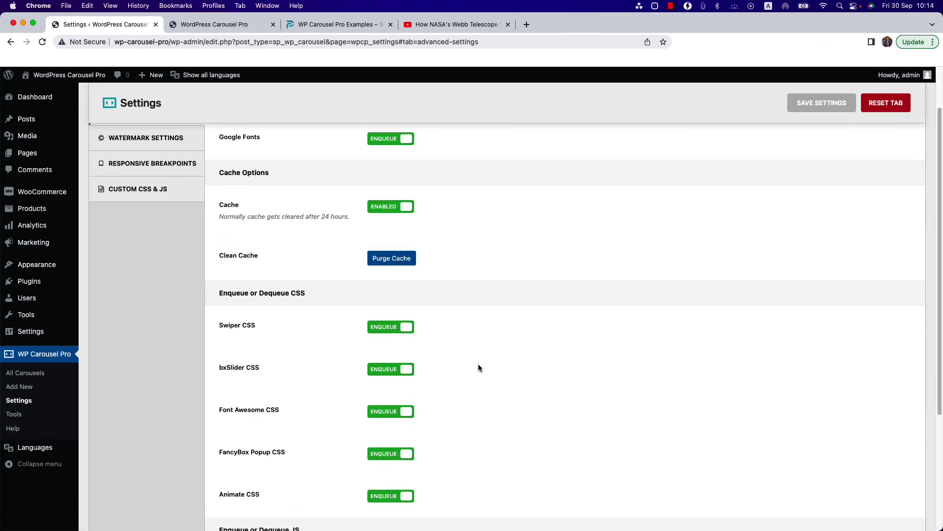
scroll(479, 366, "down", 1)
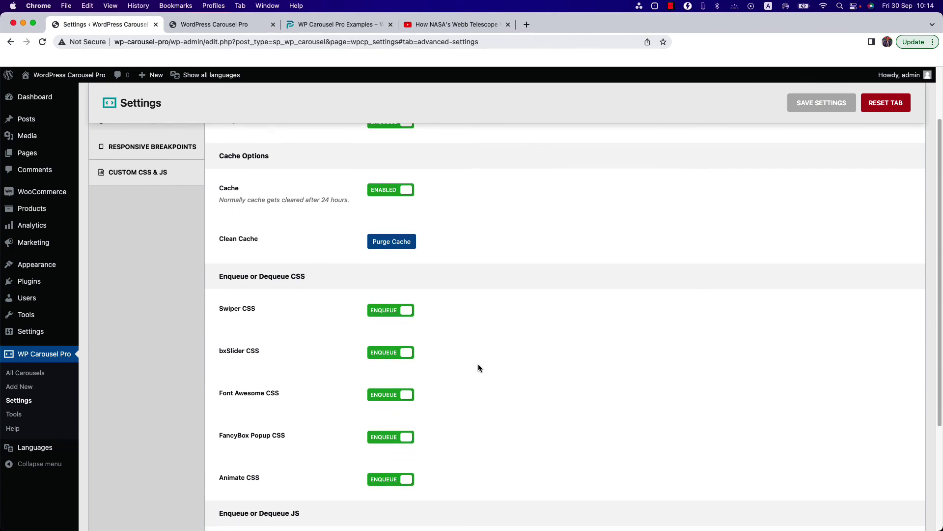
scroll(479, 367, "up", 5)
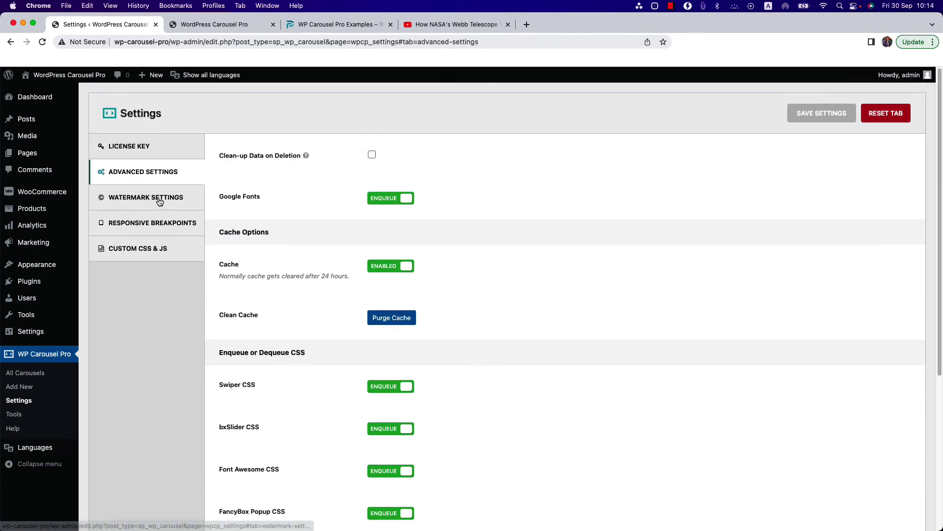
Step: Review the watermark settings, including the image picker, position, margin, opacity, custom size and image quality
left_click(159, 200)
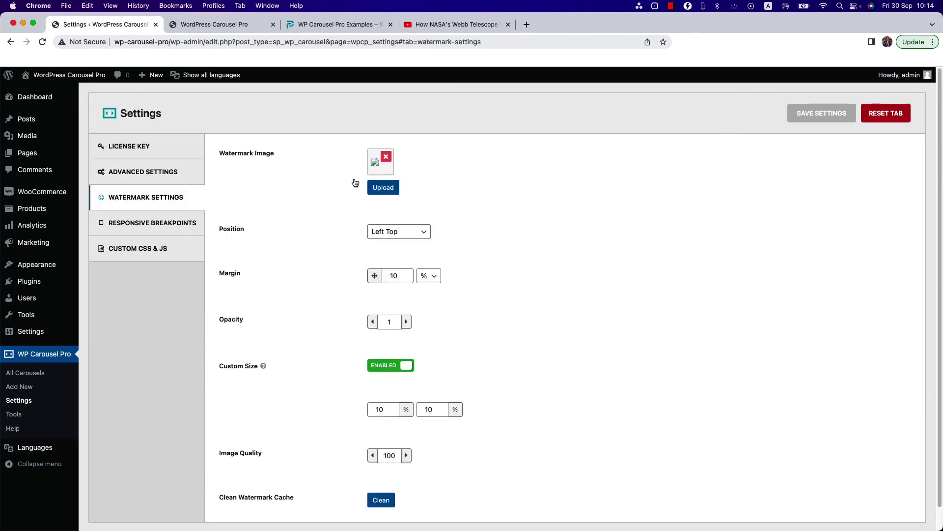
left_click(389, 189)
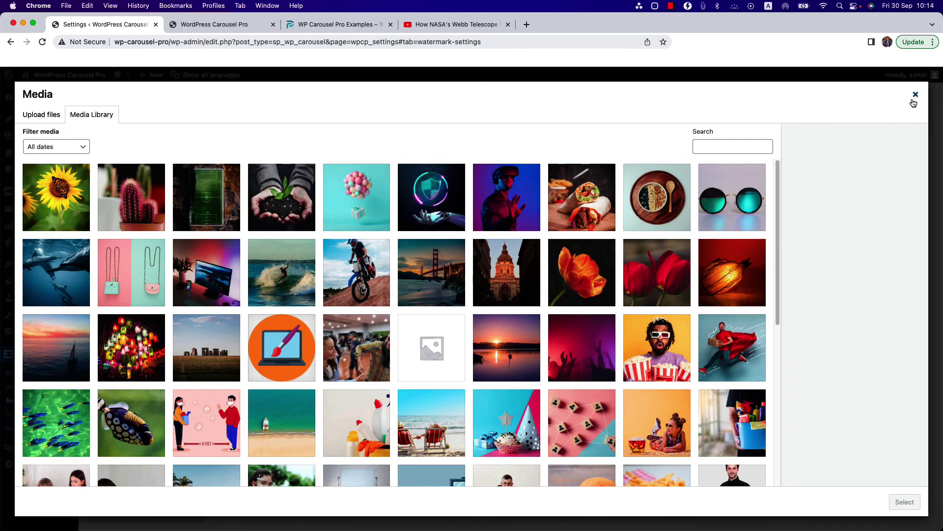
left_click(914, 97)
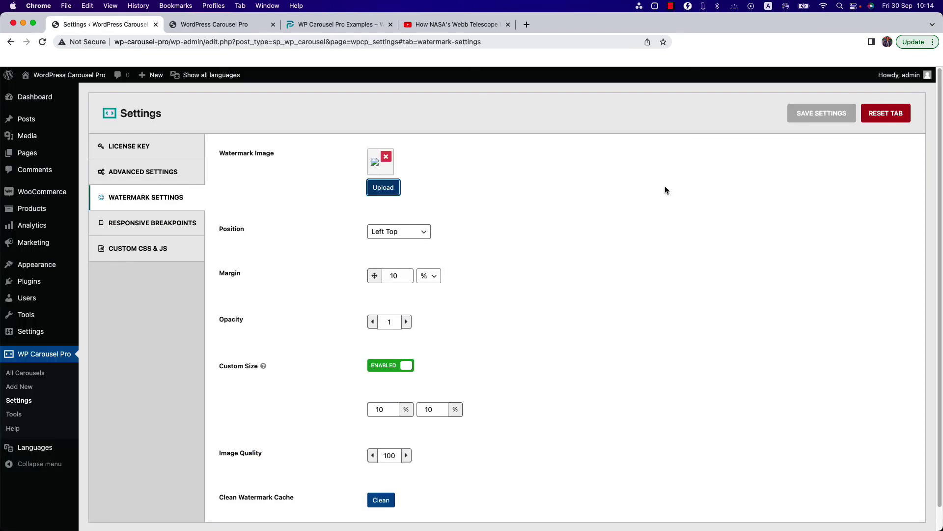
left_click(370, 232)
left_click(463, 234)
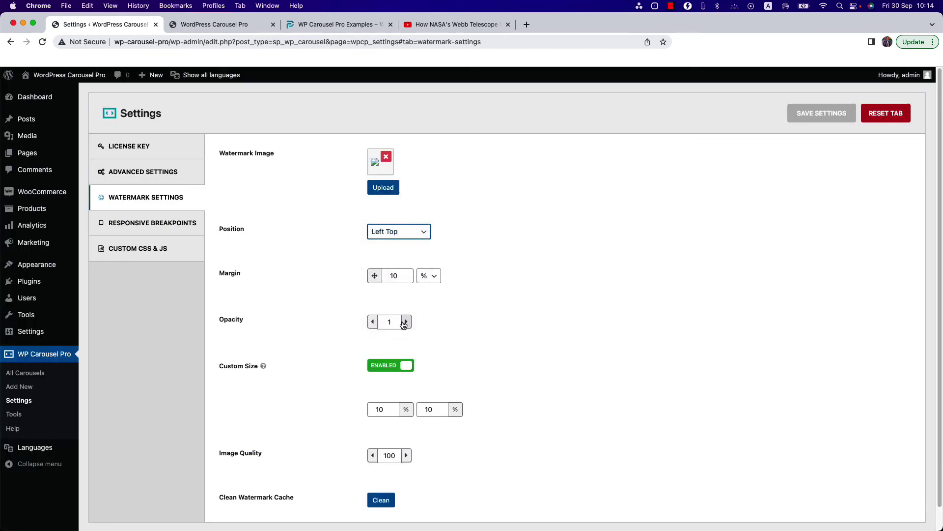
scroll(401, 319, "down", 1)
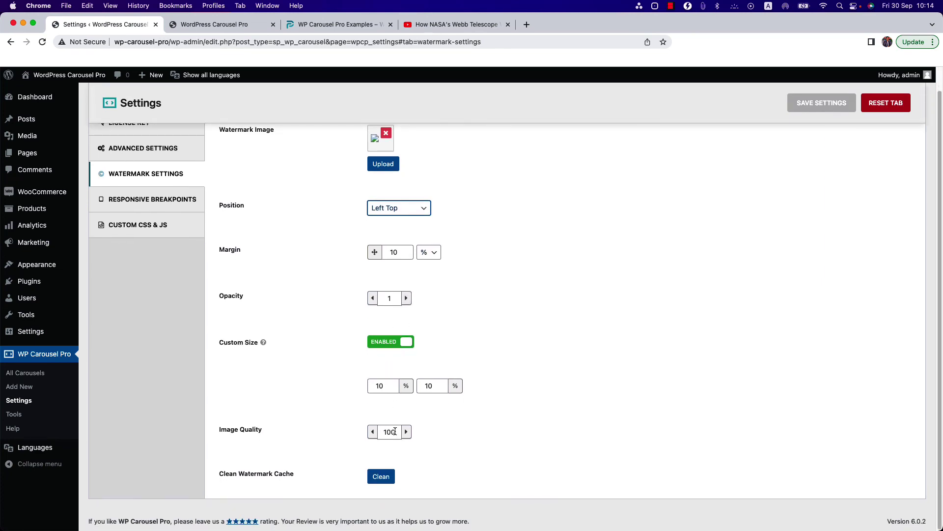
Step: Review the plugin's responsive breakpoints and its custom CSS and JS editors
left_click(189, 209)
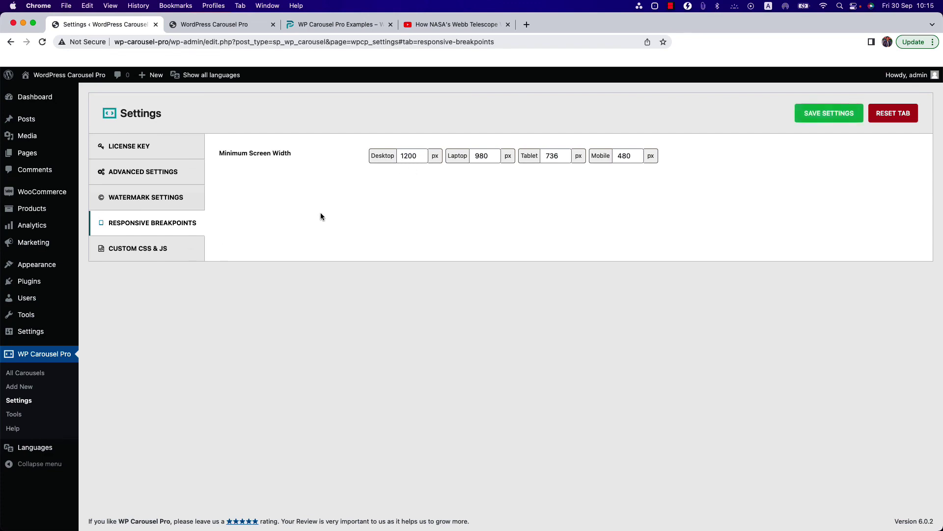
left_click(150, 252)
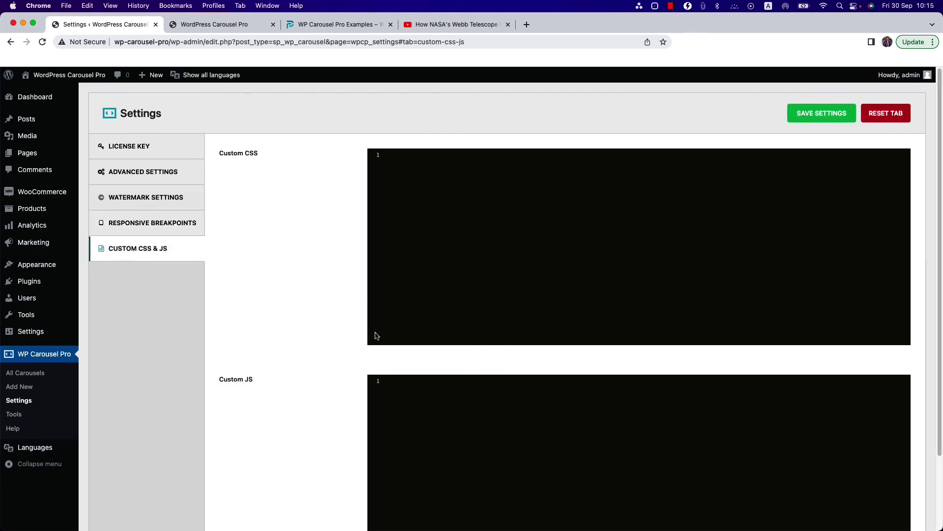
Step: Open the carousel plugin's Tools page to examine its export options
left_click(15, 414)
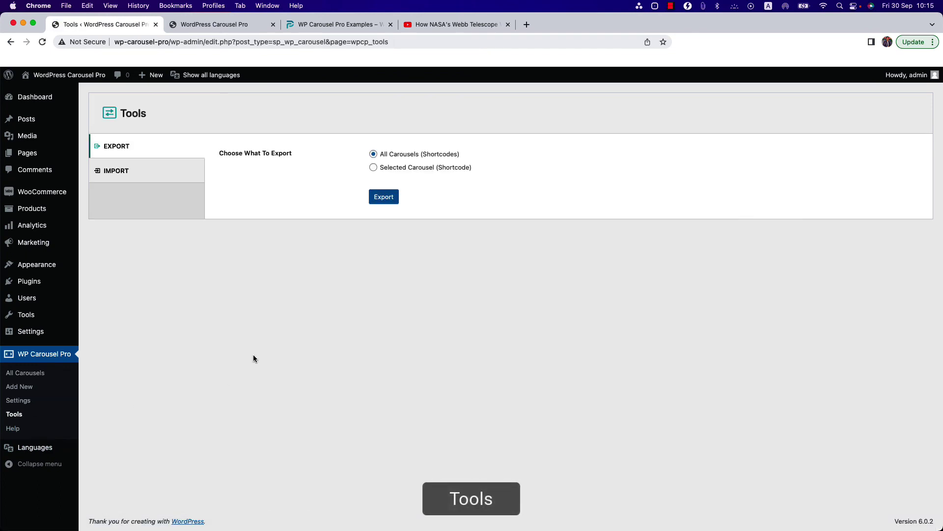